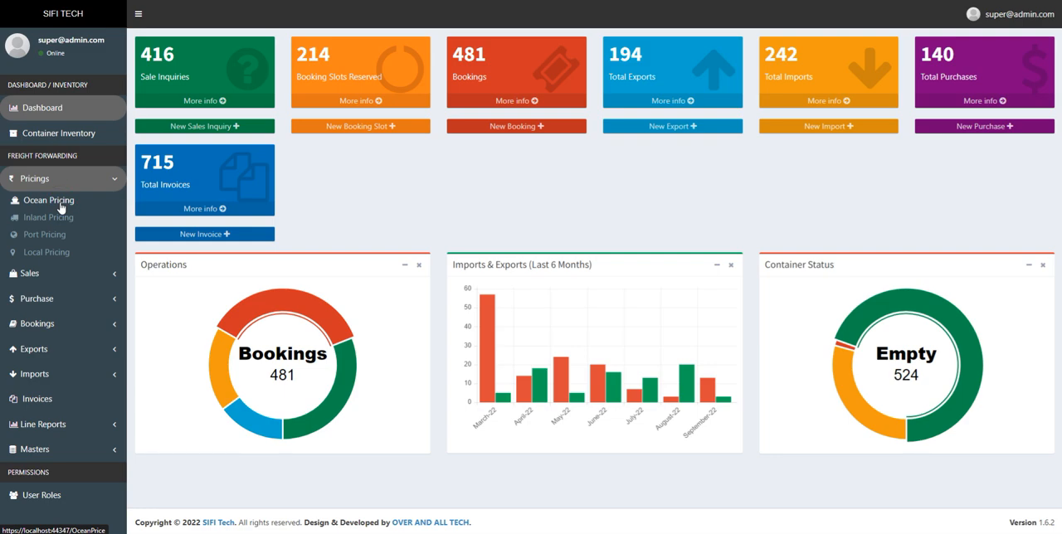
# - Open the ocean pricing list and browse its entries on the first and second pages, returning to page 1
pyautogui.click(61, 207)
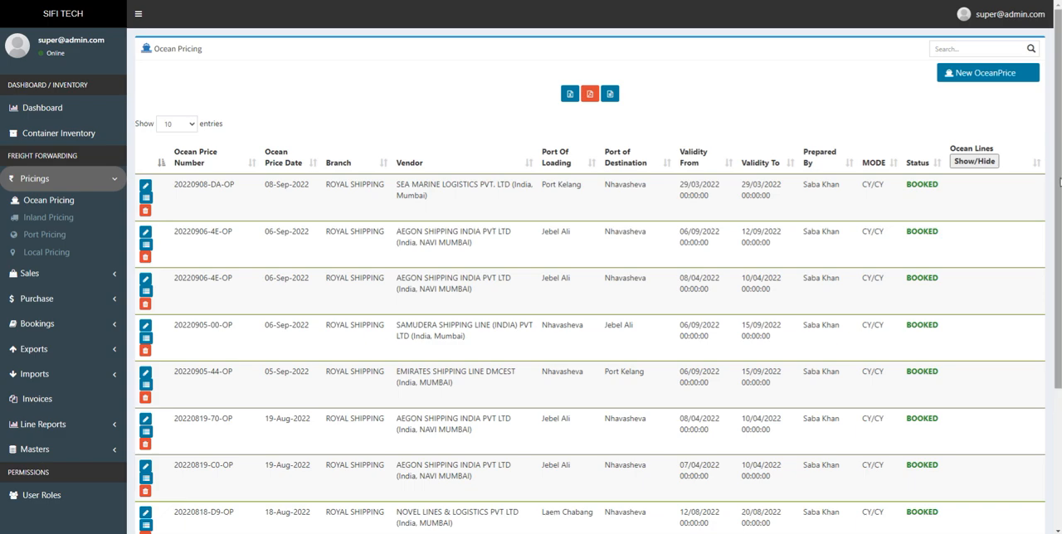
pyautogui.scroll(-2, 1060, 182)
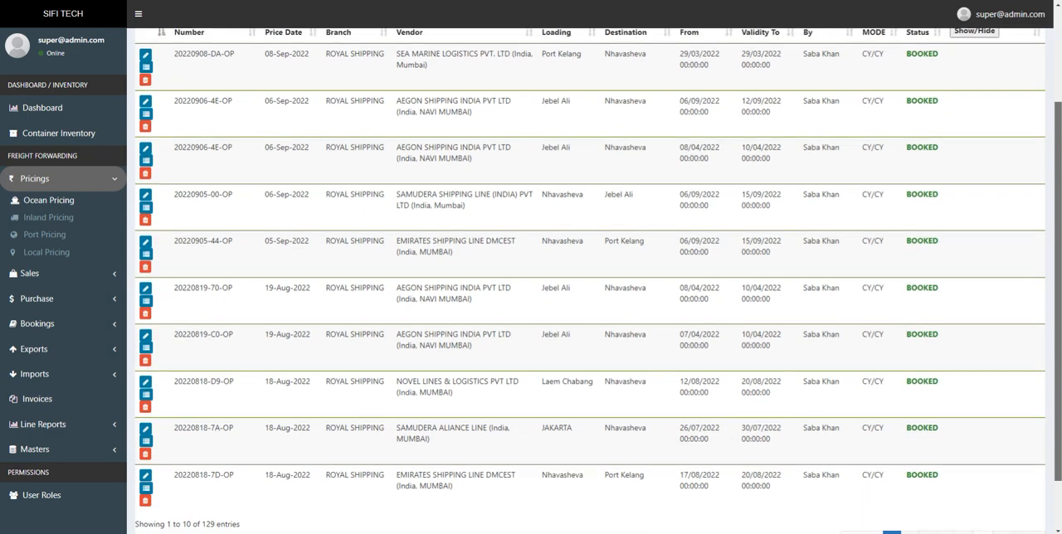
pyautogui.scroll(-1, 1059, 182)
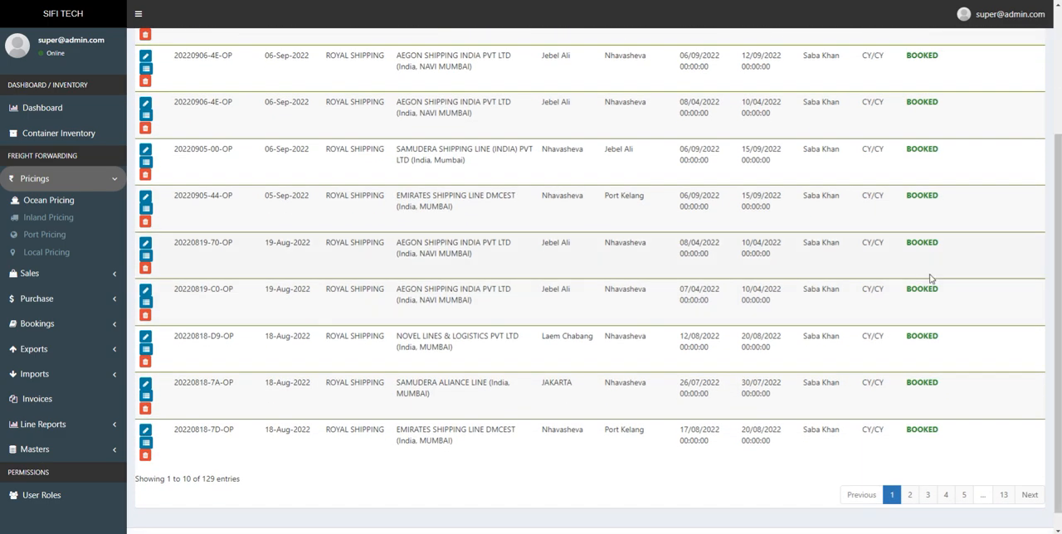
pyautogui.scroll(-1, 1057, 332)
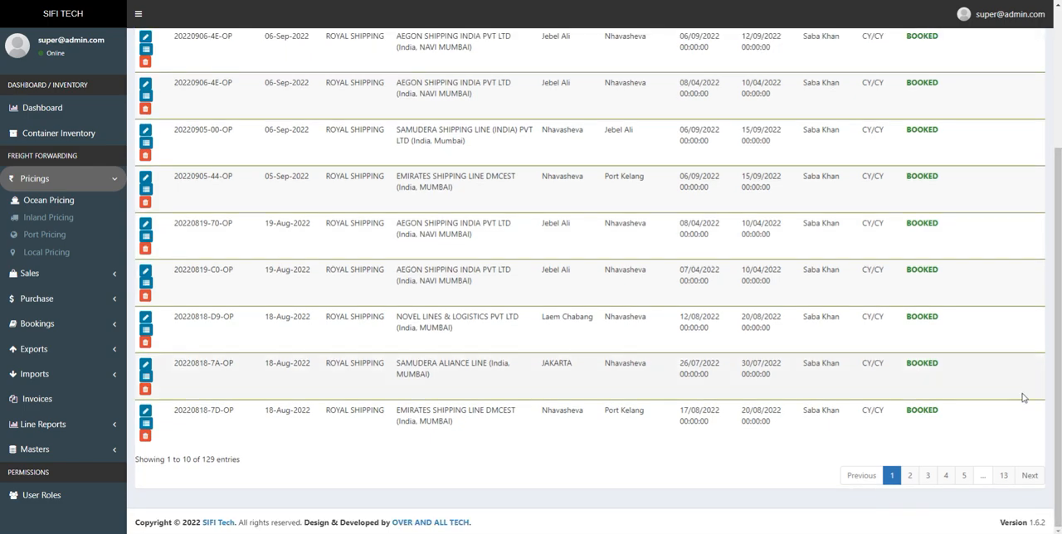
pyautogui.click(909, 478)
pyautogui.click(932, 470)
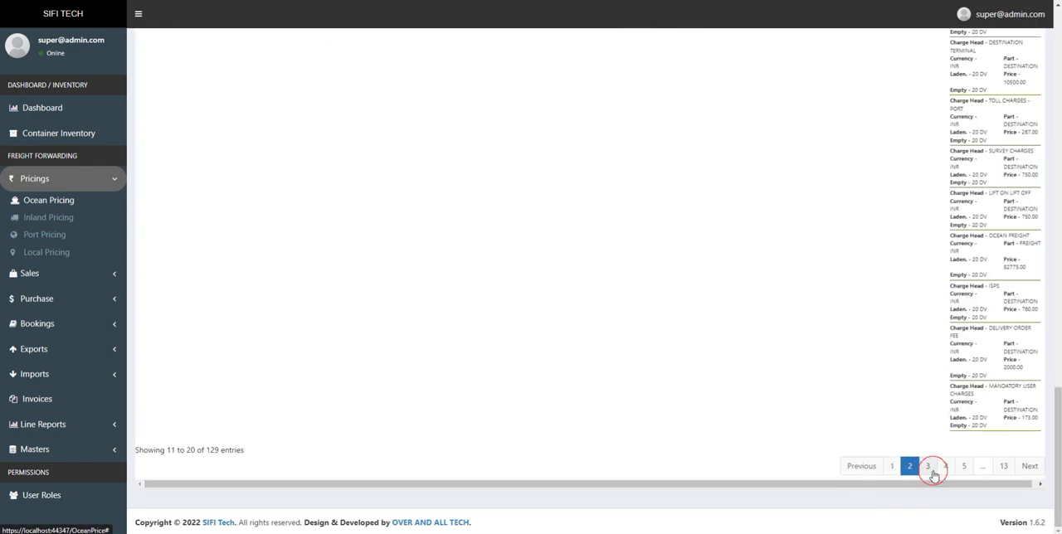
pyautogui.click(892, 468)
pyautogui.scroll(10, 904, 440)
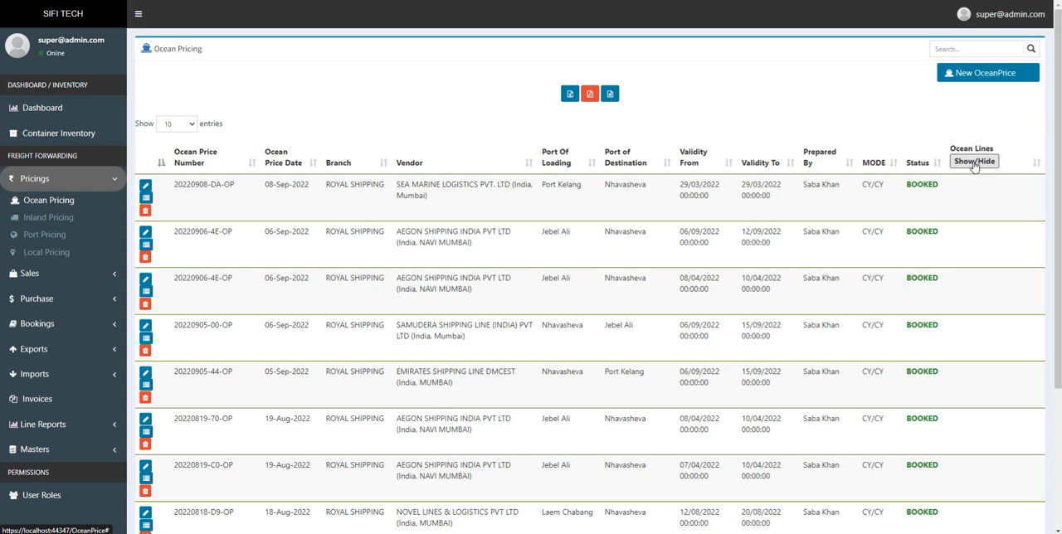
# - Show the ocean lines in the pricing list, examine the Delivery Order Fee charge details, and hide the lines again
pyautogui.click(974, 163)
pyautogui.scroll(-2, 999, 319)
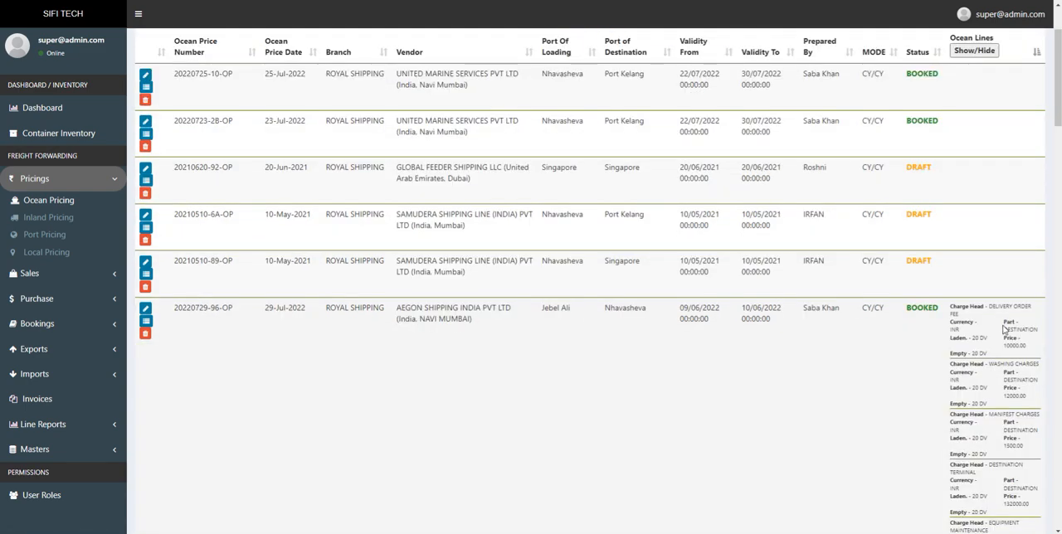
pyautogui.moveTo(951, 309); pyautogui.dragTo(1034, 357)
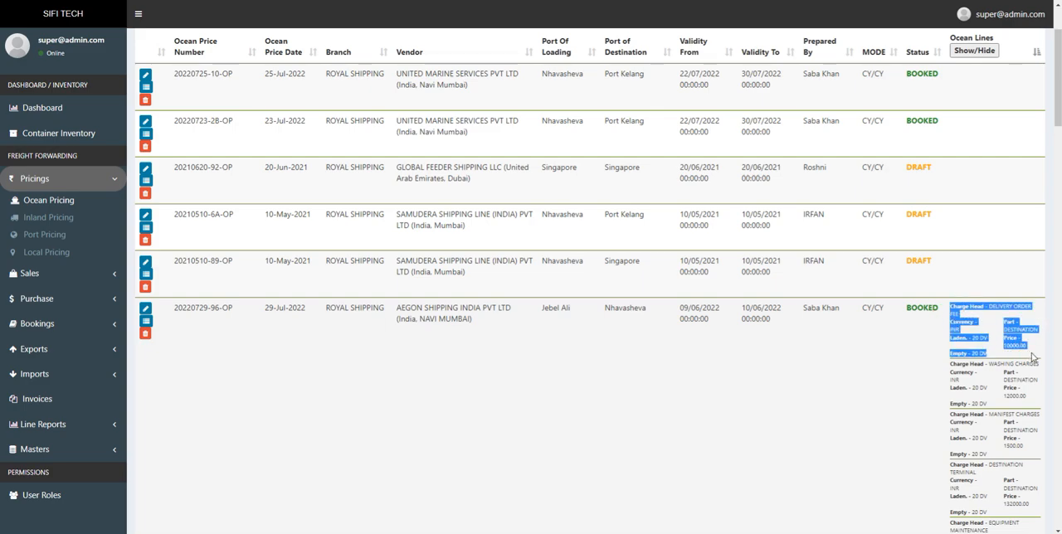
pyautogui.scroll(2, 969, 176)
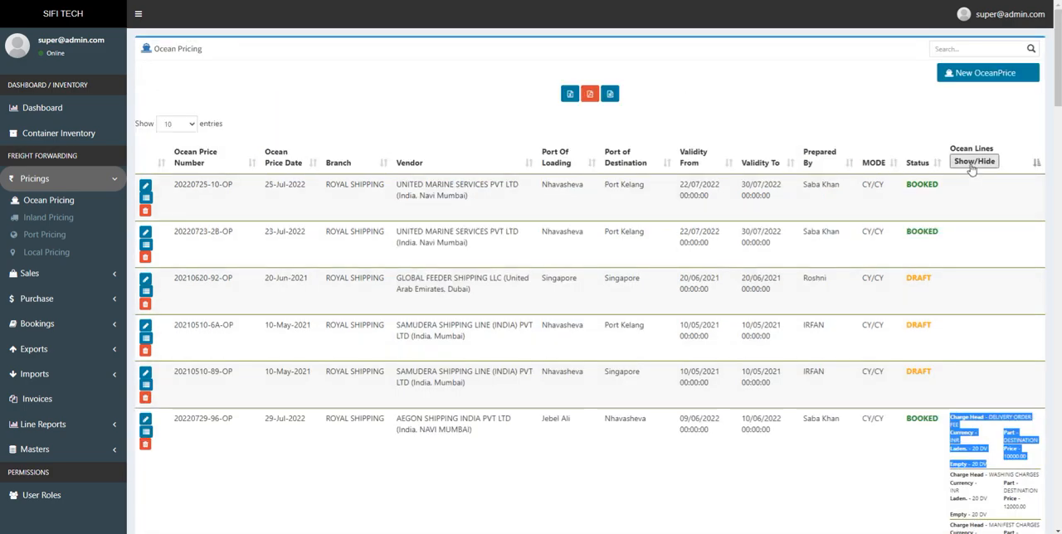
pyautogui.click(972, 164)
pyautogui.click(973, 165)
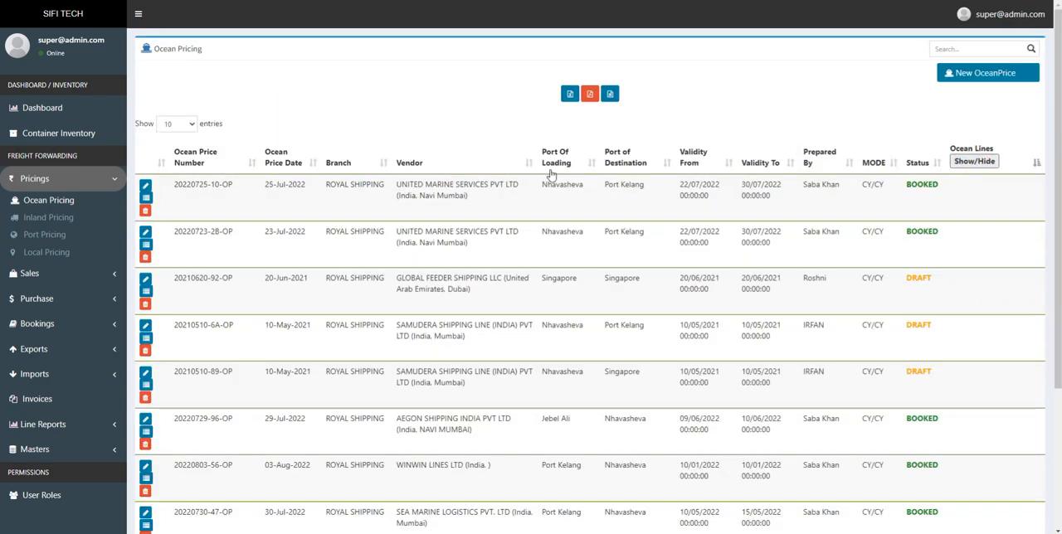
# - Examine the fields of the first listed United Marine Services price, including its edit form, and return to the list
pyautogui.moveTo(171, 186); pyautogui.dragTo(886, 199)
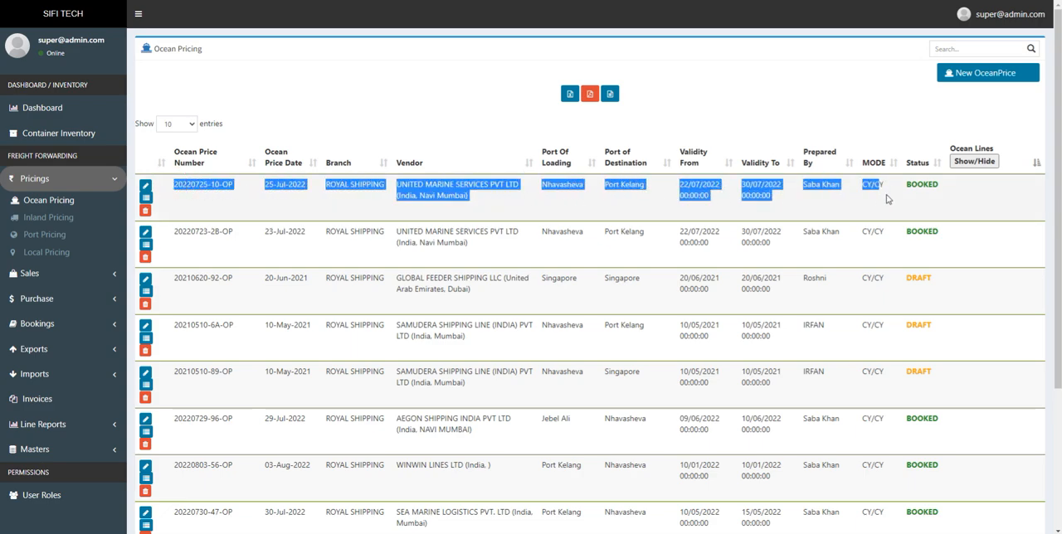
pyautogui.click(325, 100)
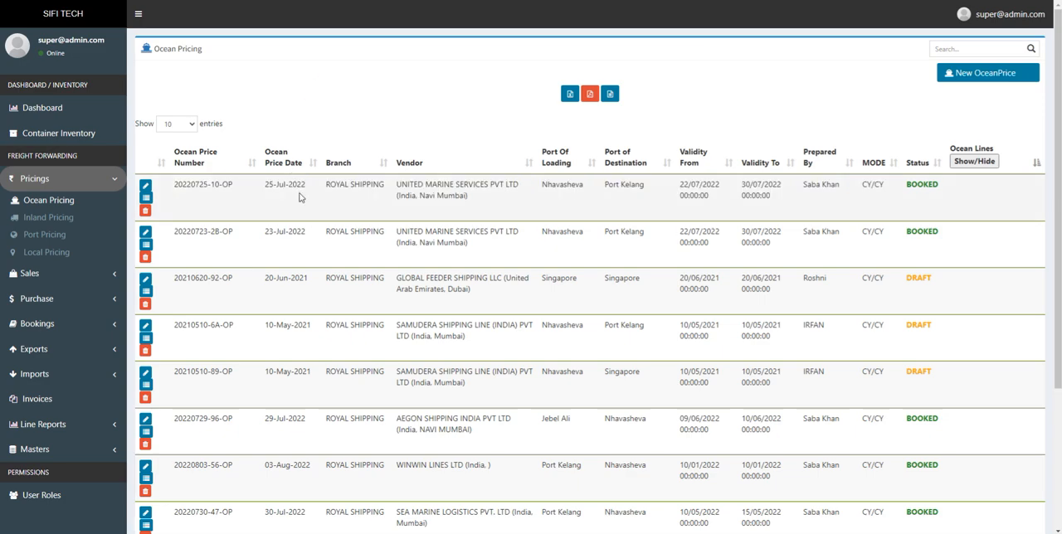
pyautogui.moveTo(236, 186); pyautogui.dragTo(174, 184)
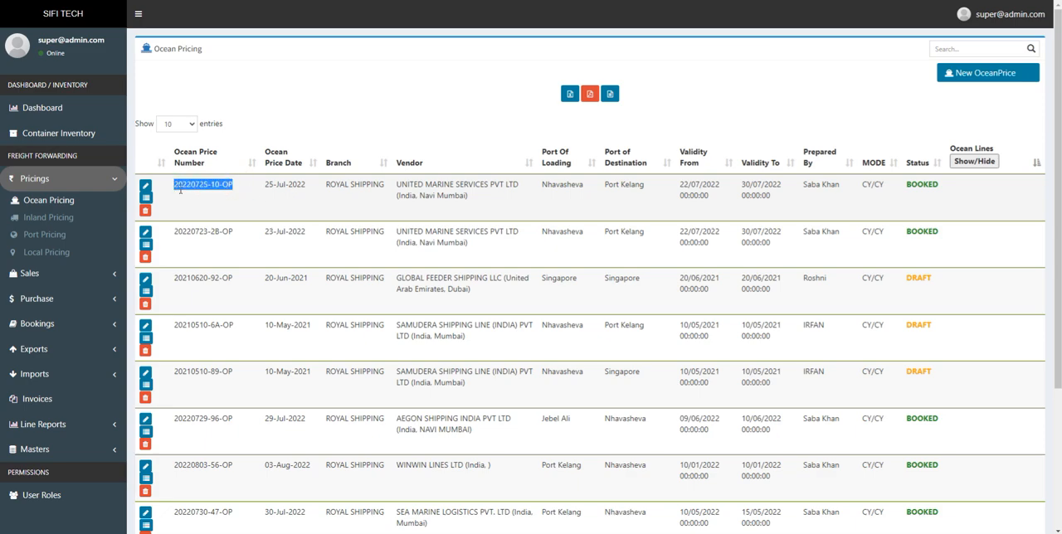
pyautogui.moveTo(265, 189); pyautogui.dragTo(313, 191)
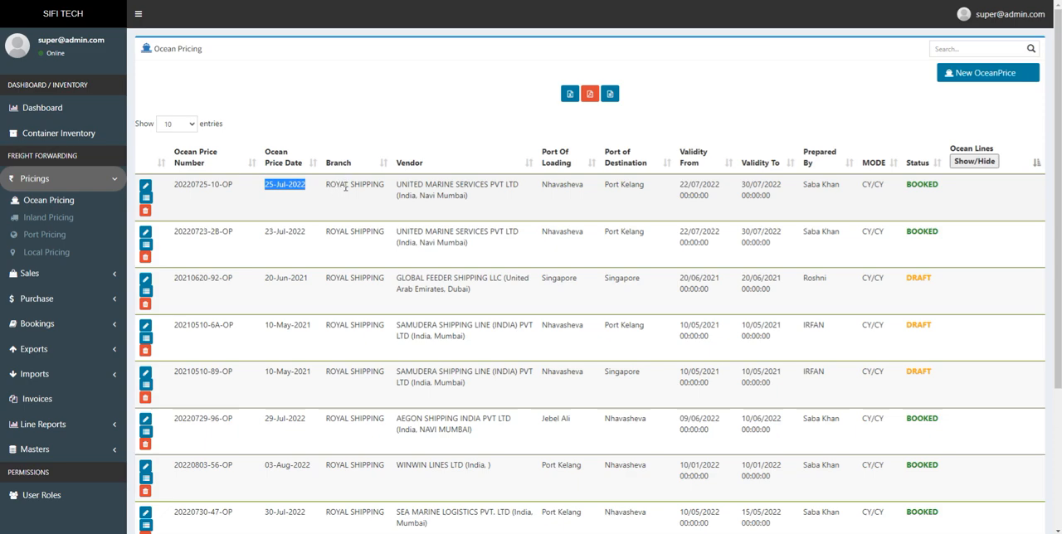
pyautogui.moveTo(325, 185); pyautogui.dragTo(476, 204)
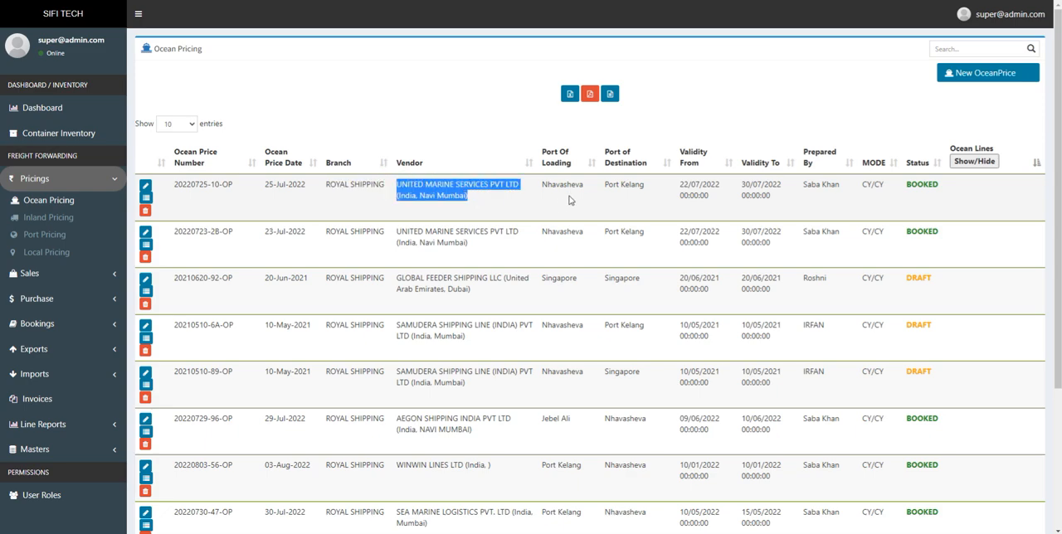
pyautogui.moveTo(543, 185); pyautogui.dragTo(894, 185)
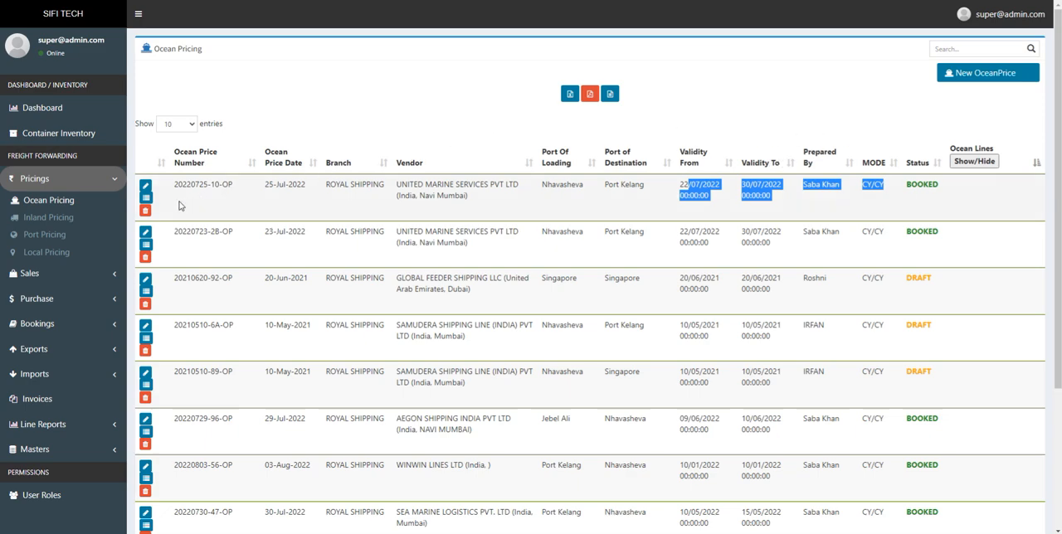
pyautogui.click(148, 186)
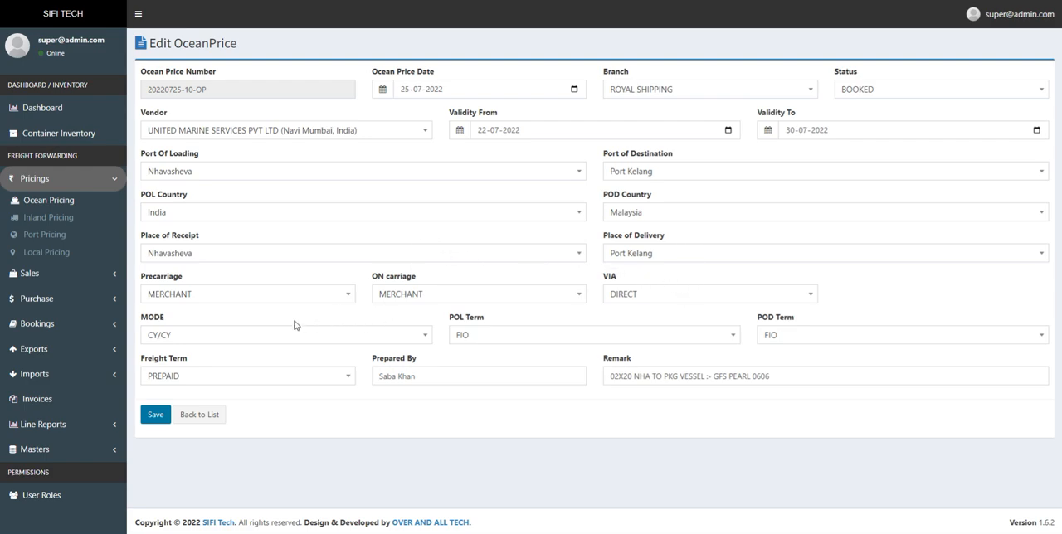
pyautogui.click(205, 420)
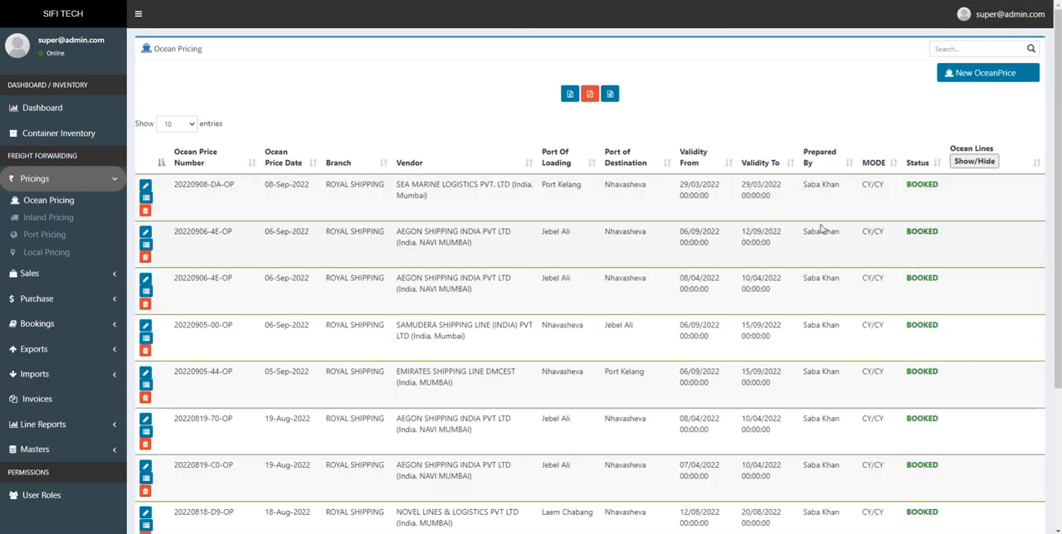
# - Start a new ocean price and review the available price dates, status options and vendors
pyautogui.click(985, 74)
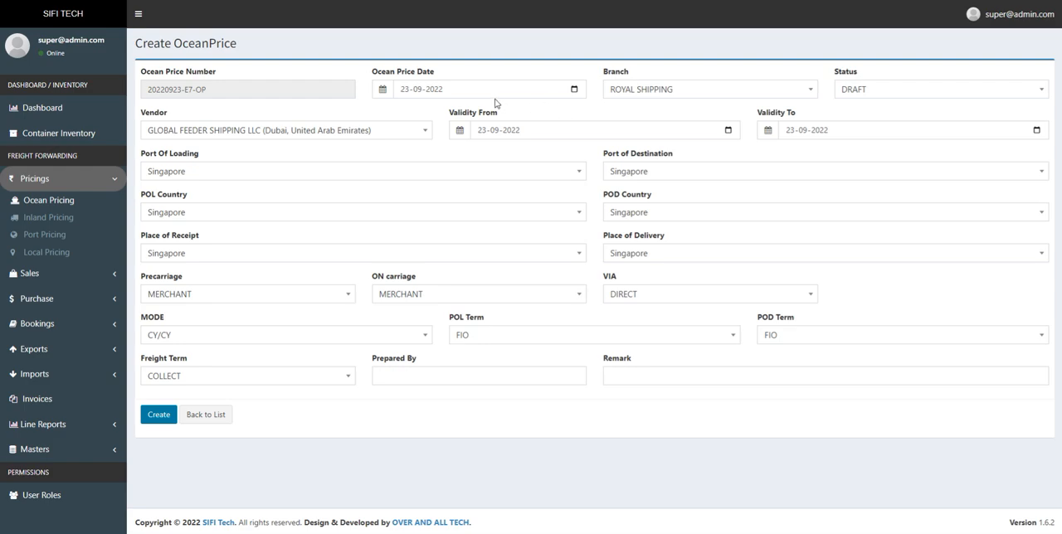
pyautogui.click(574, 90)
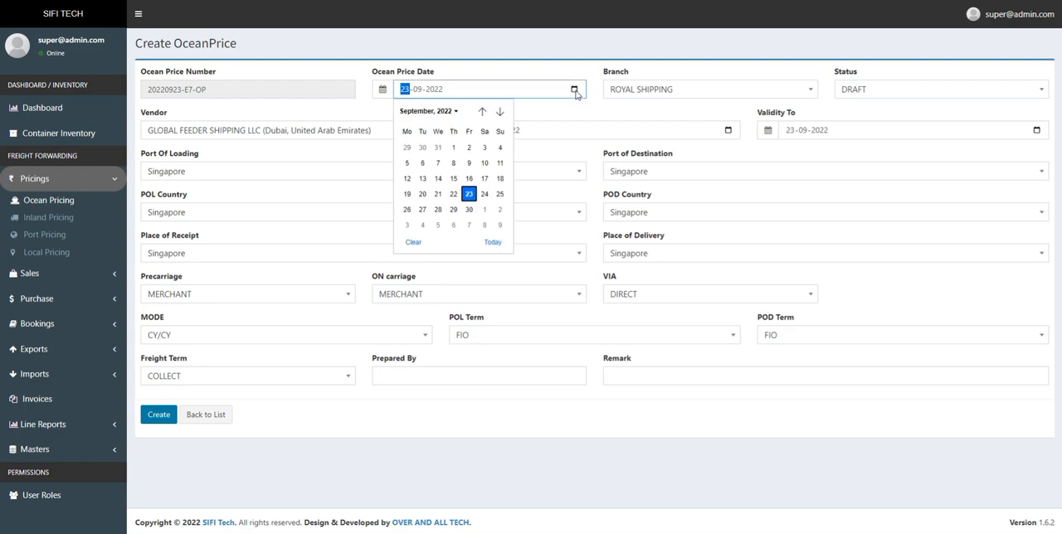
pyautogui.click(701, 73)
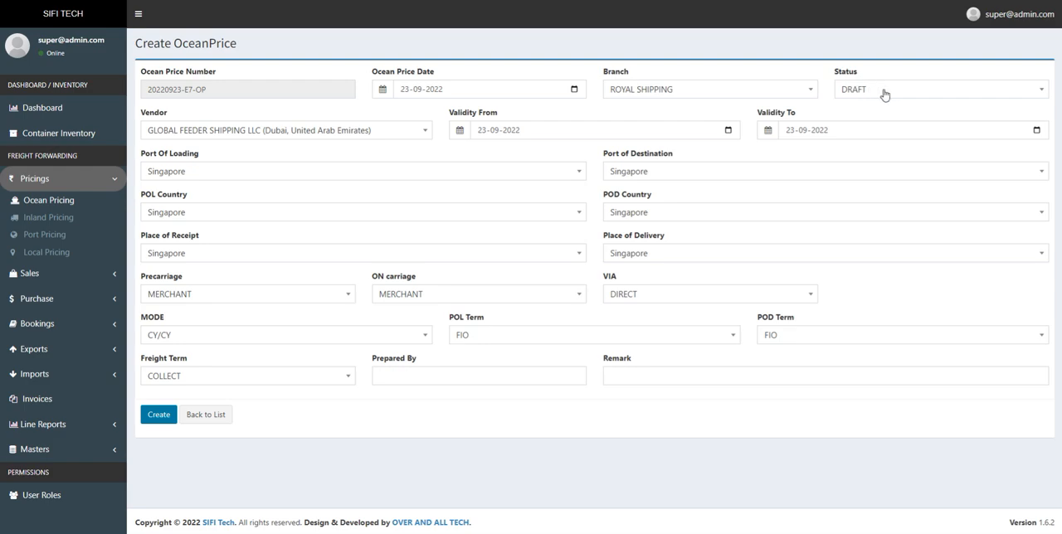
pyautogui.click(873, 93)
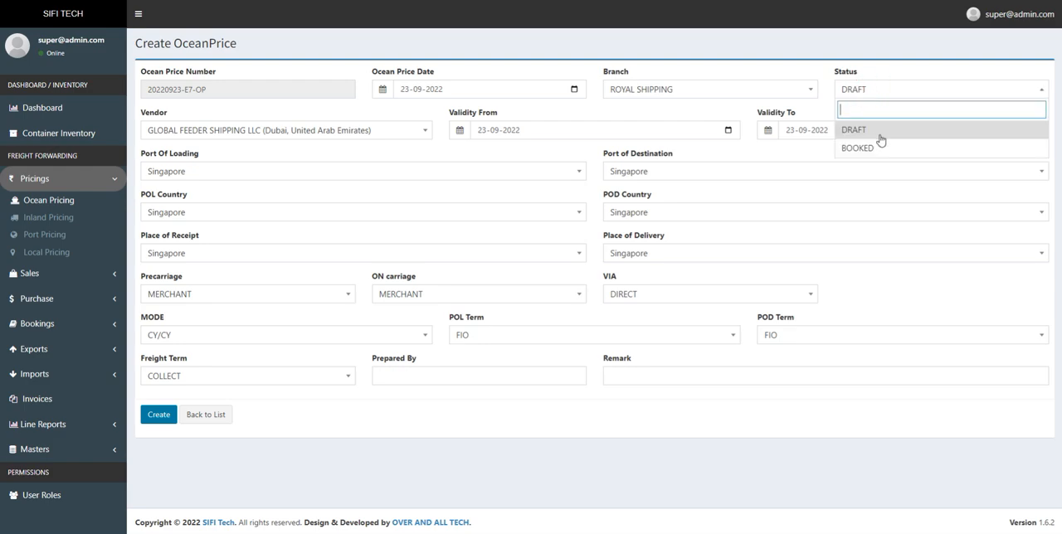
pyautogui.click(840, 69)
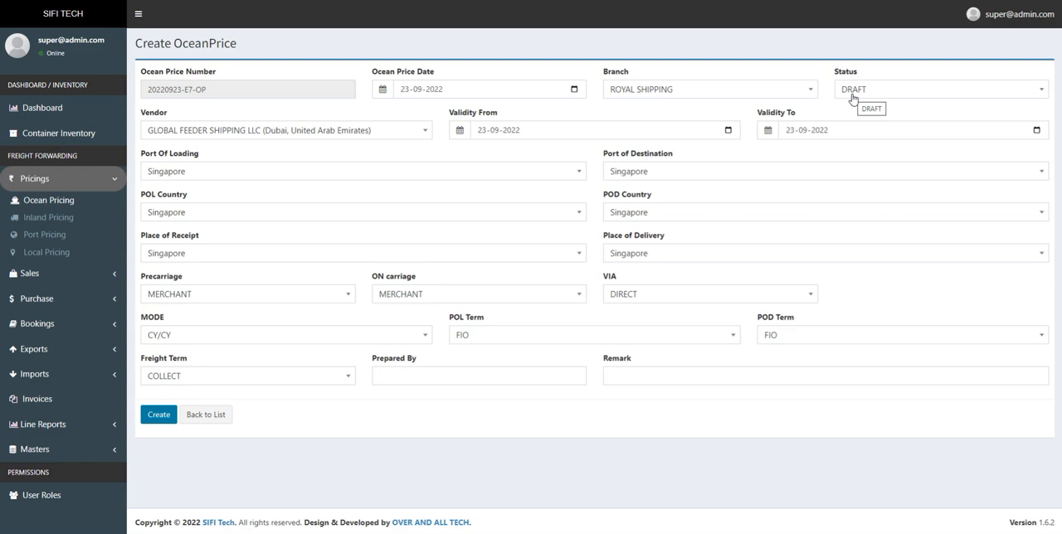
pyautogui.click(398, 138)
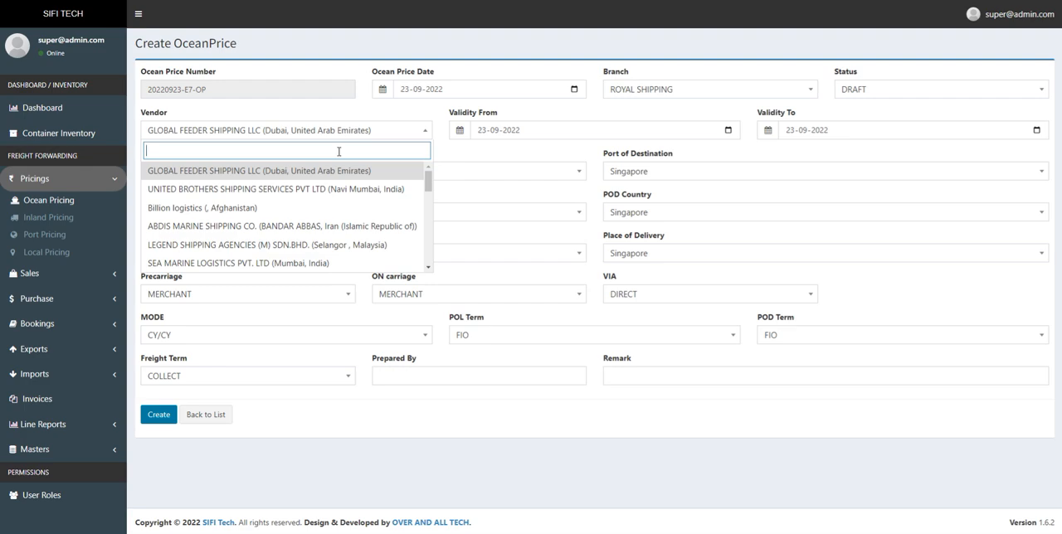
pyautogui.scroll(-10, 339, 195)
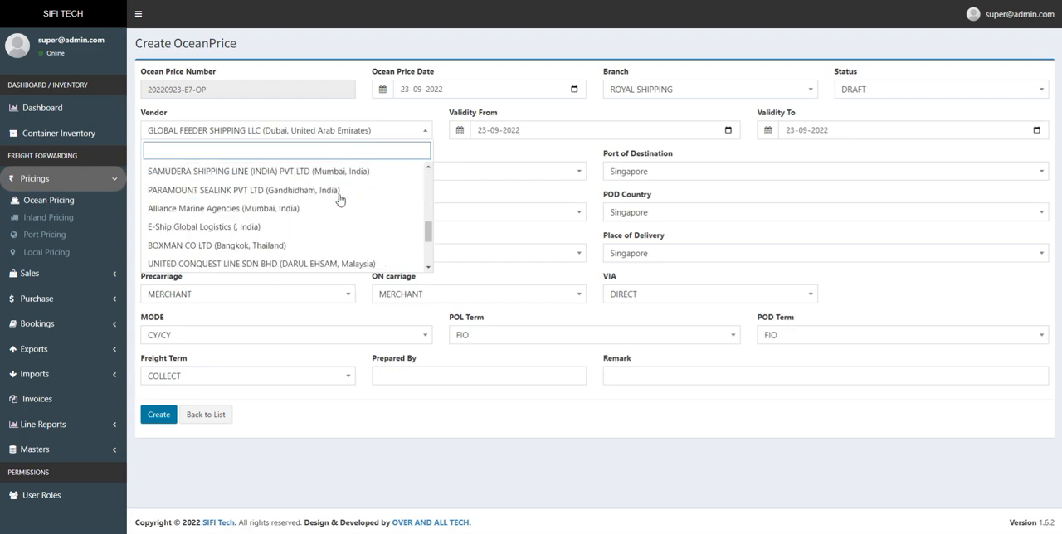
pyautogui.click(377, 117)
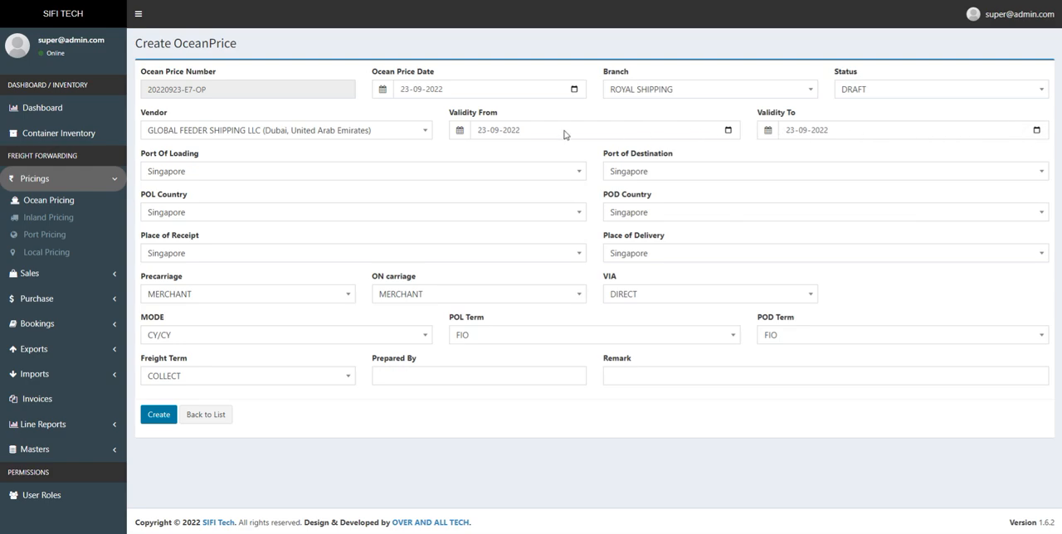
# - Set the new ocean price's port of destination to Bangkok, keeping Singapore as the port of loading
pyautogui.click(406, 175)
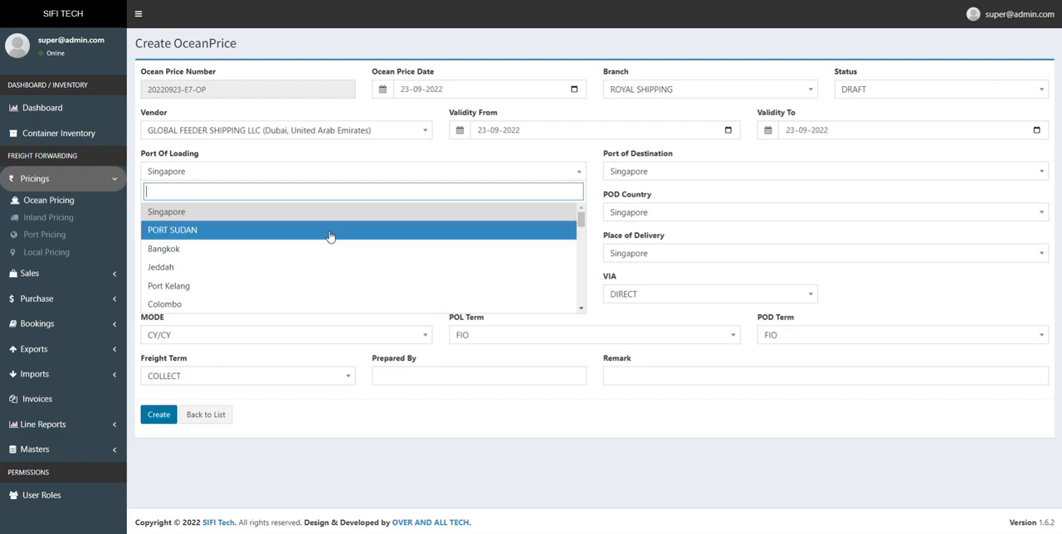
pyautogui.click(638, 170)
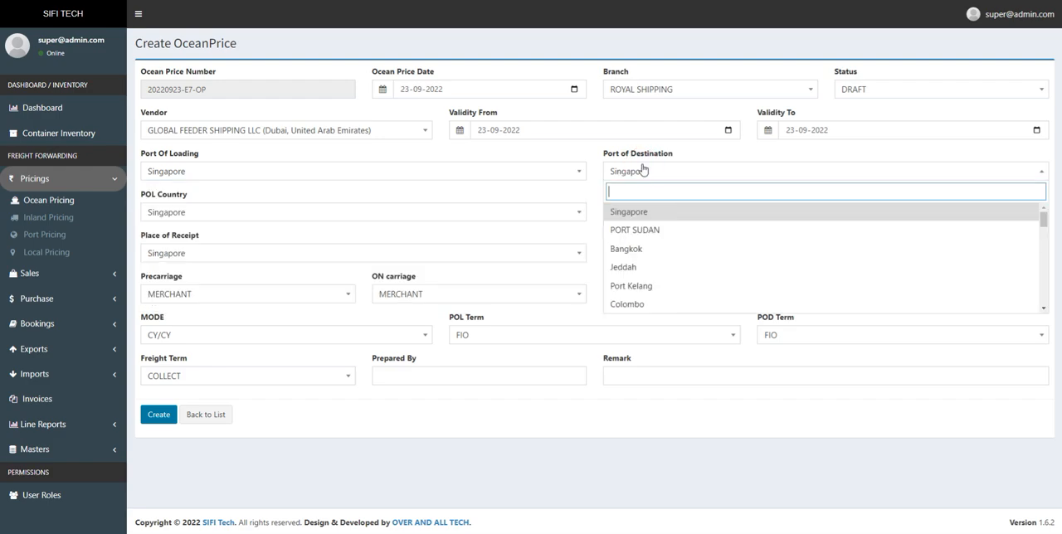
pyautogui.click(648, 248)
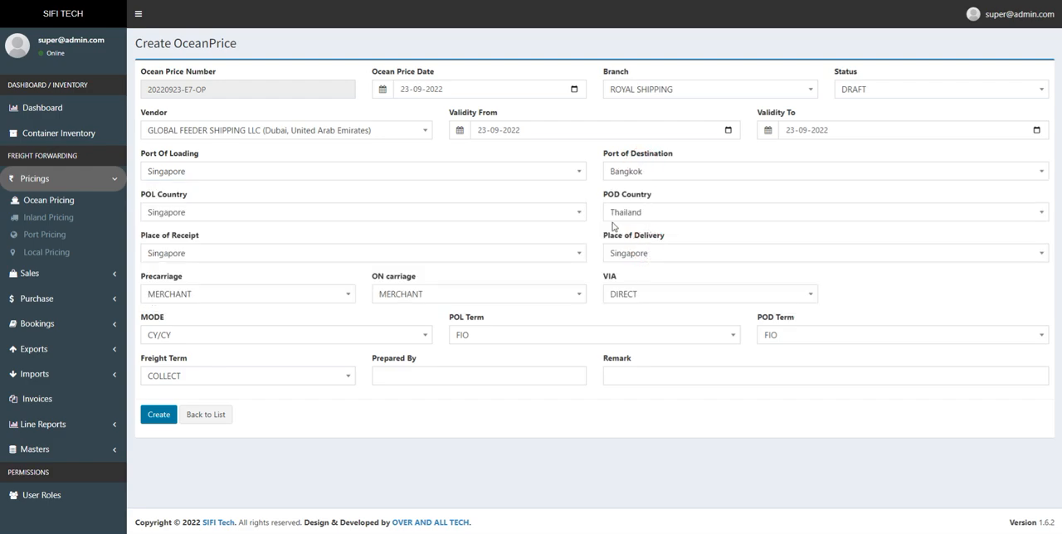
pyautogui.click(203, 214)
pyautogui.click(661, 173)
pyautogui.click(651, 248)
# - Review the place of receipt, on-carriage and VIA options available for the new ocean price
pyautogui.click(213, 259)
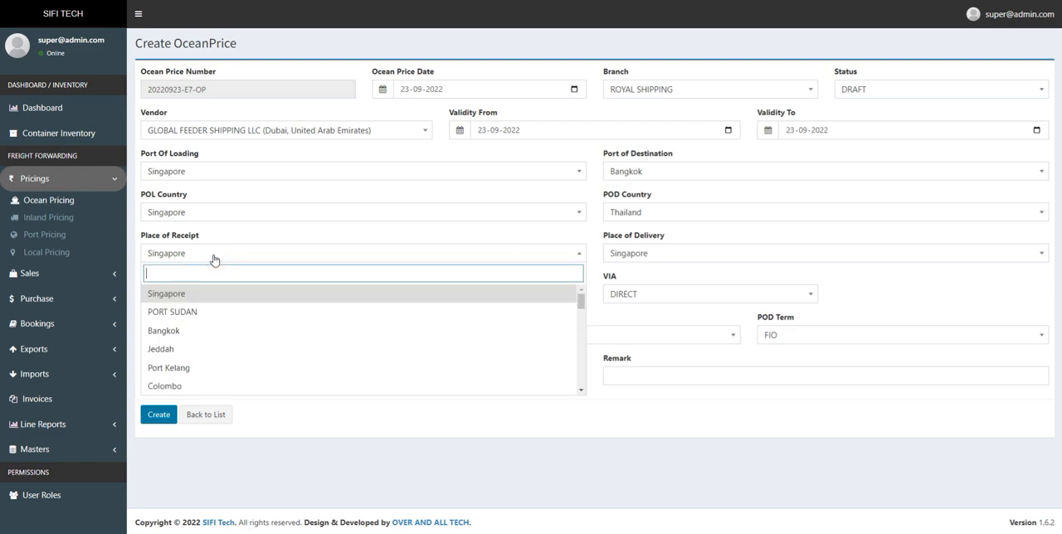
pyautogui.click(228, 232)
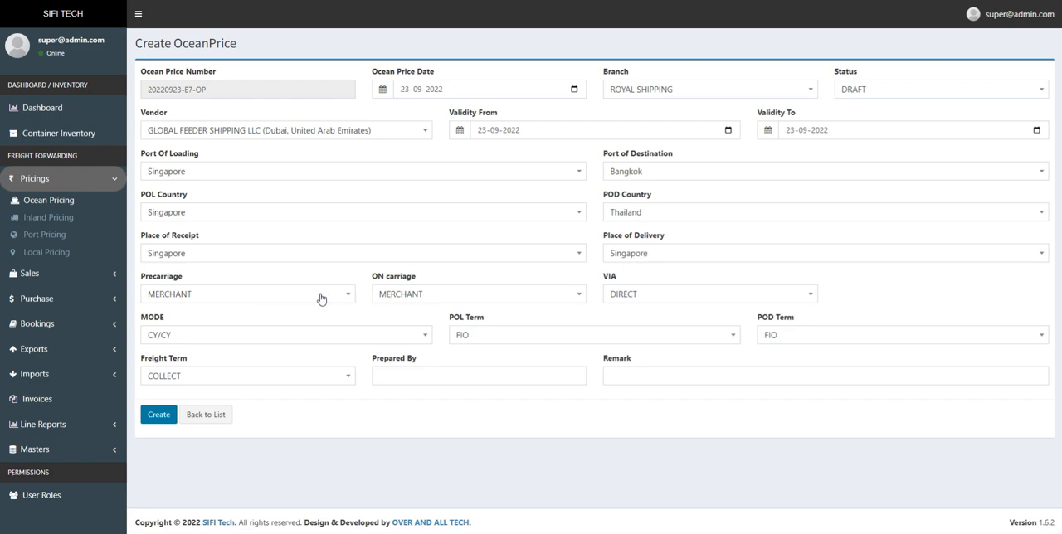
pyautogui.click(409, 298)
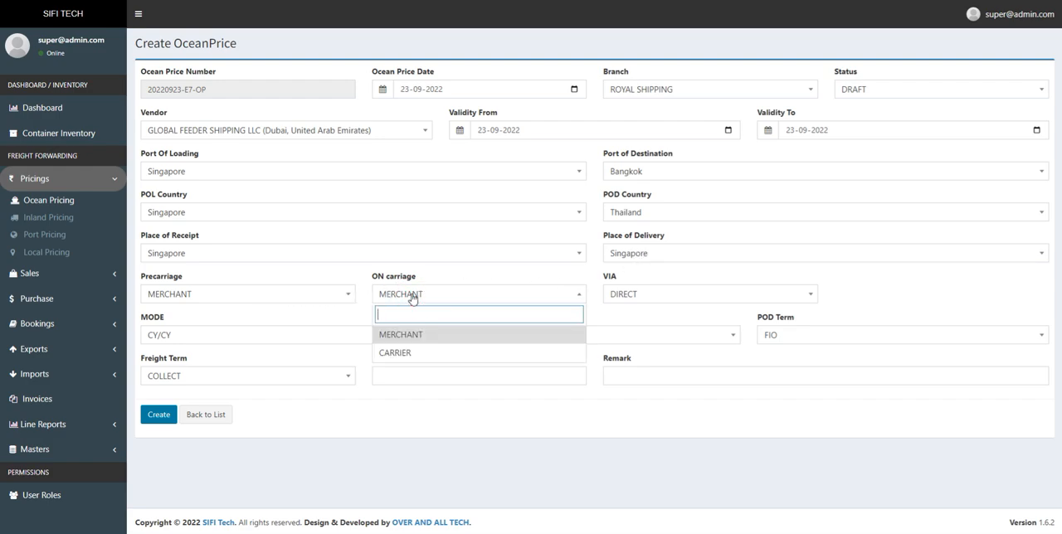
pyautogui.click(643, 301)
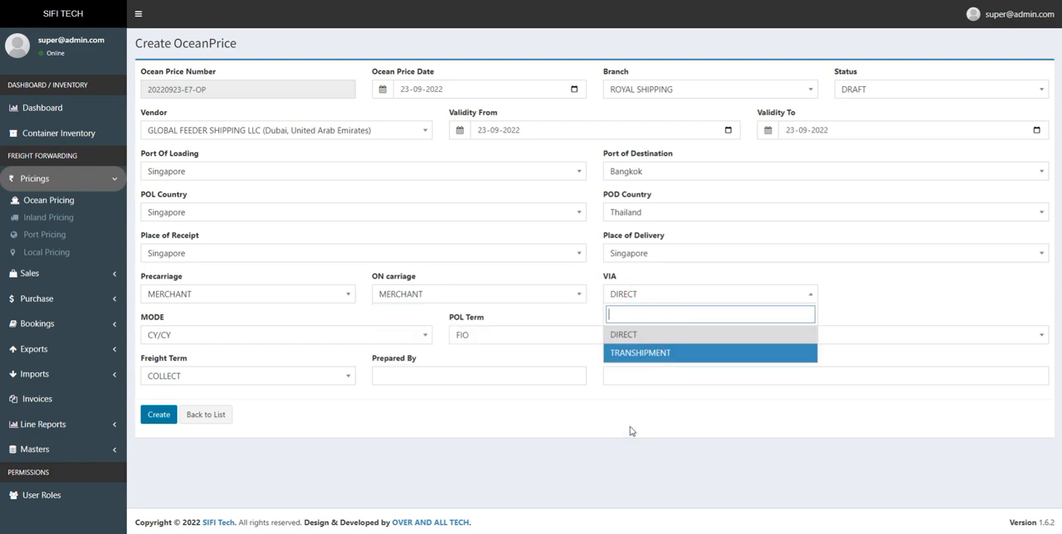
pyautogui.click(581, 443)
# - Review the mode, POL term and POD term options available for the new ocean price
pyautogui.click(381, 343)
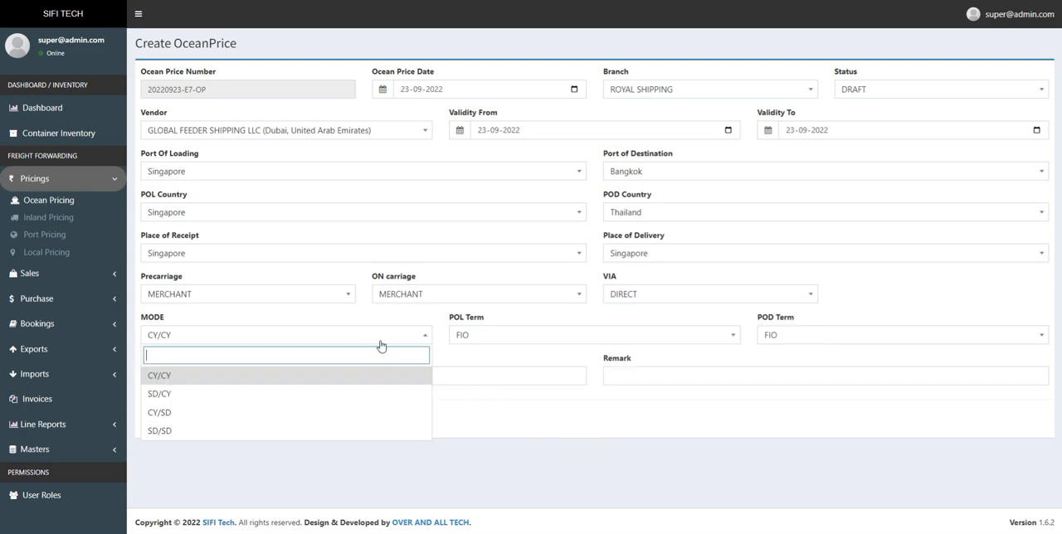
pyautogui.click(509, 428)
pyautogui.click(535, 340)
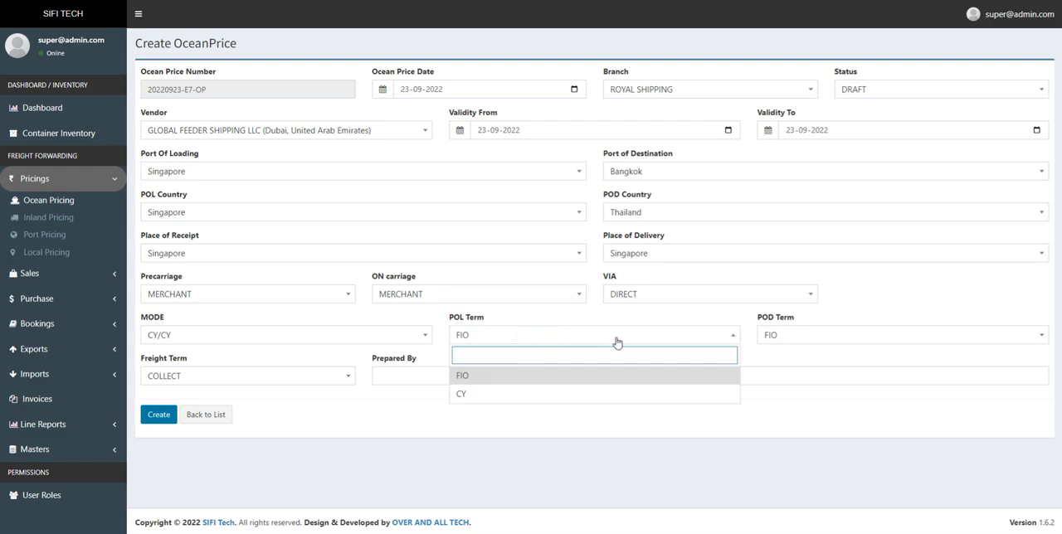
pyautogui.click(797, 340)
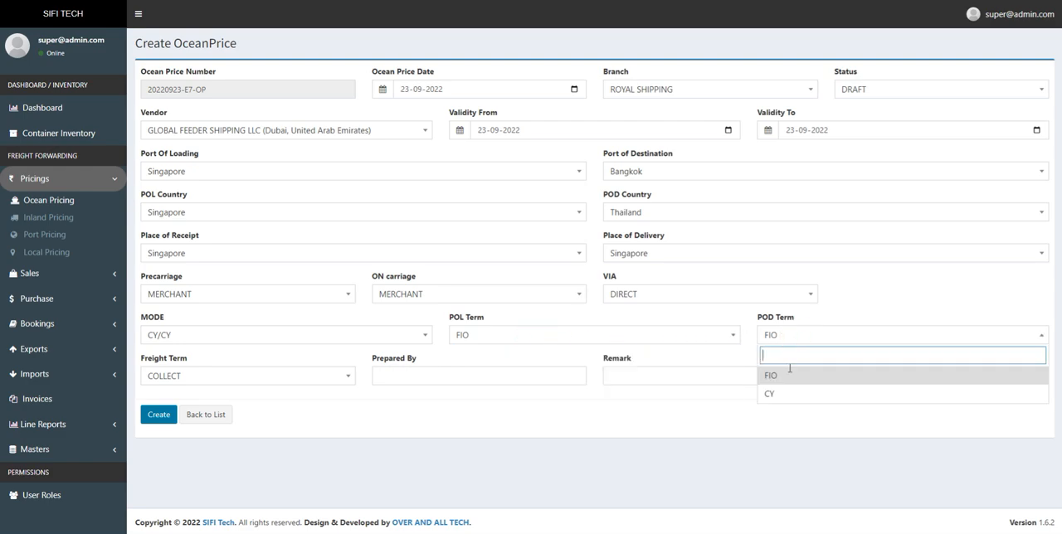
pyautogui.click(307, 429)
# - Check the Prepared By and Remark fields, and return to the ocean pricing list without creating the price
pyautogui.click(412, 378)
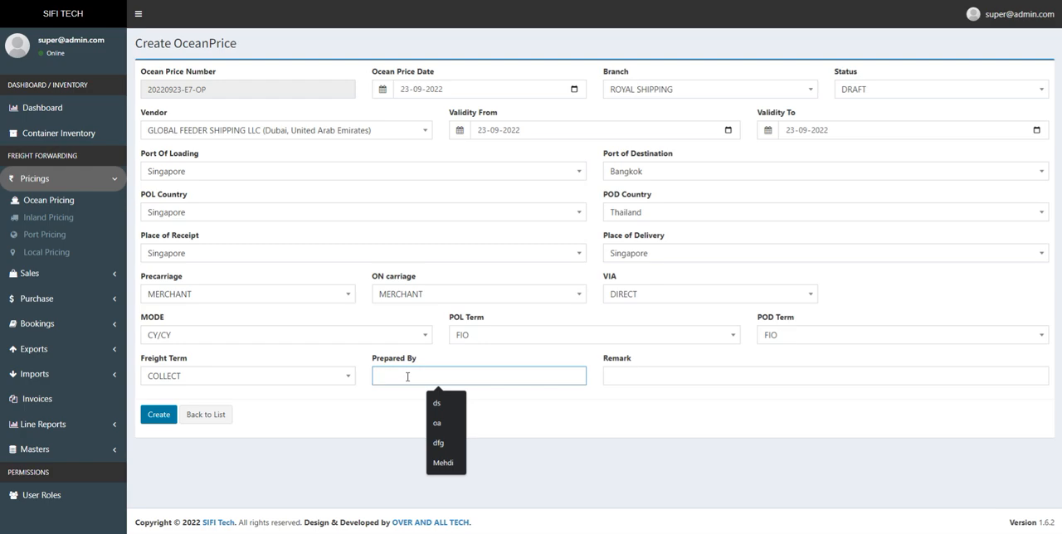
pyautogui.click(637, 375)
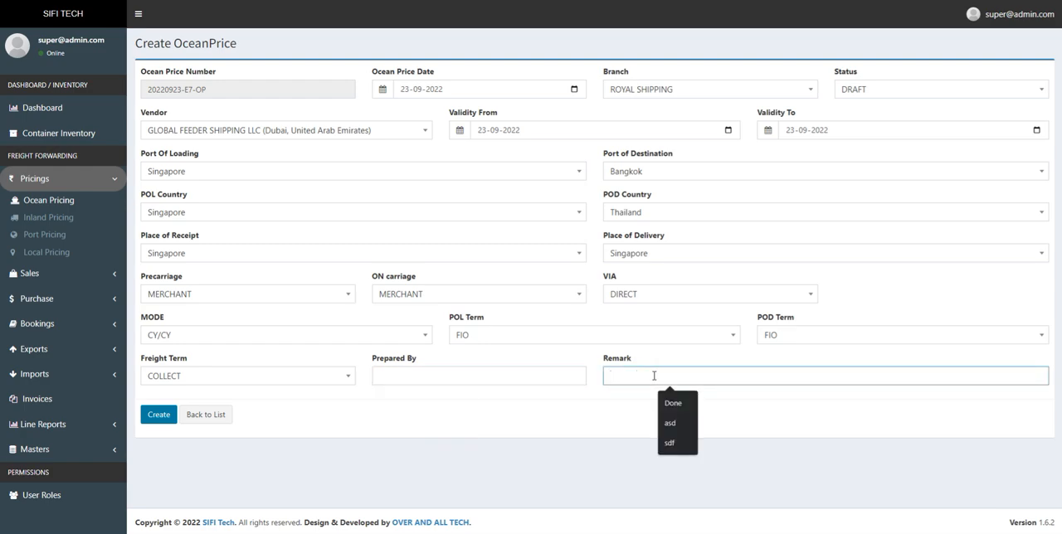
pyautogui.click(406, 435)
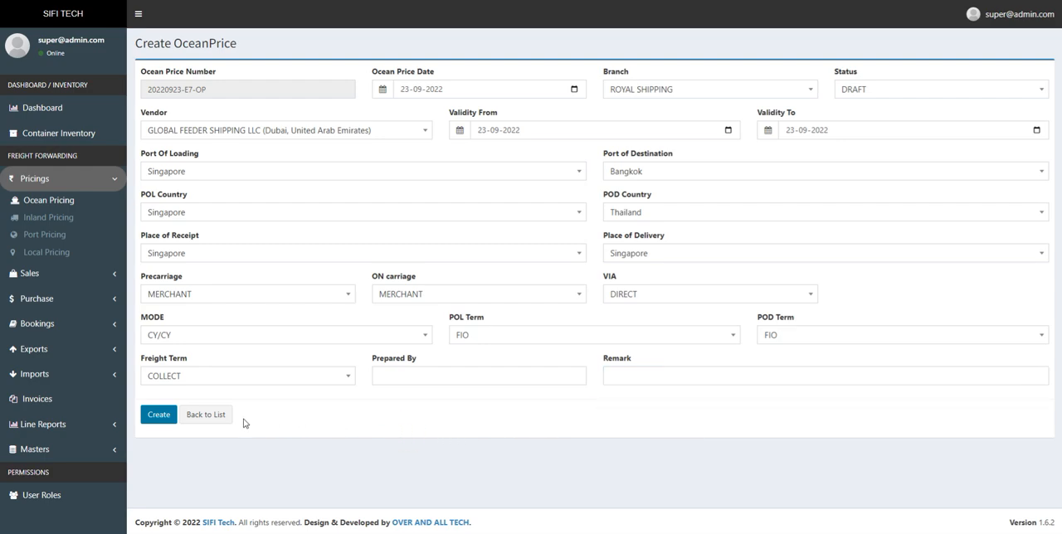
pyautogui.click(217, 421)
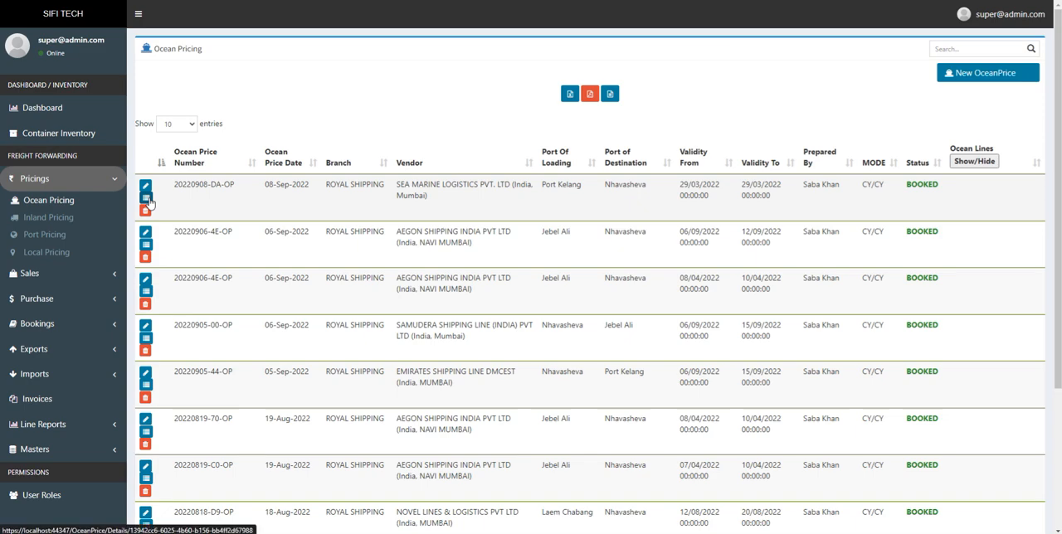
# - Show the details of the first listed SEA MARINE LOGISTICS price and examine its general information and charge lines
pyautogui.click(146, 200)
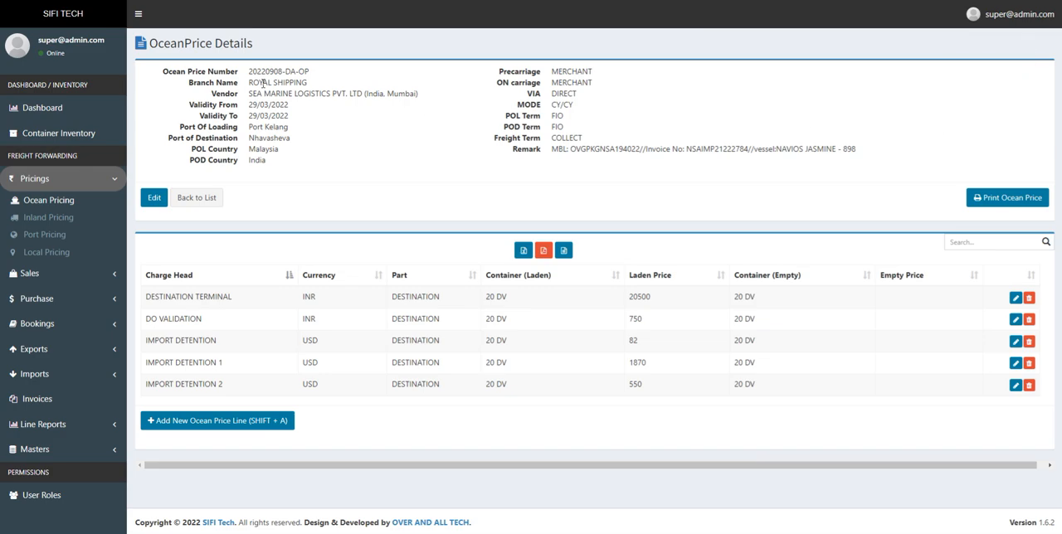
pyautogui.moveTo(164, 71); pyautogui.dragTo(863, 162)
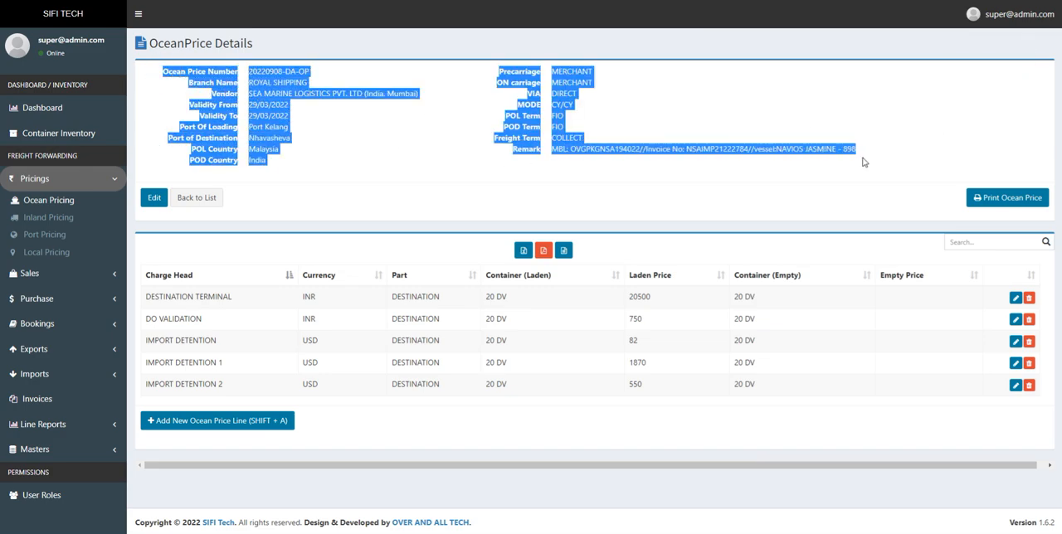
pyautogui.click(768, 174)
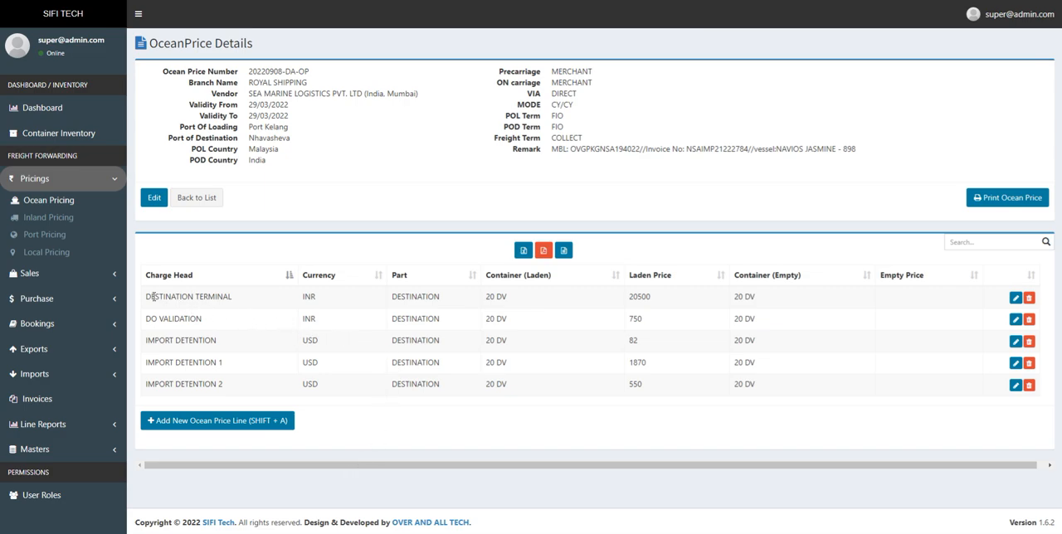
pyautogui.moveTo(142, 296); pyautogui.dragTo(224, 387)
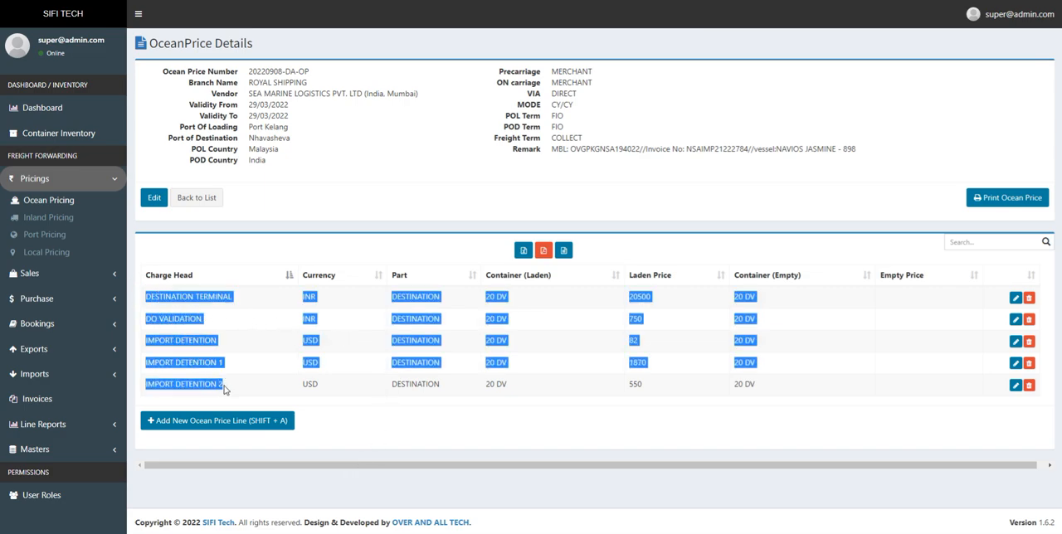
pyautogui.click(355, 443)
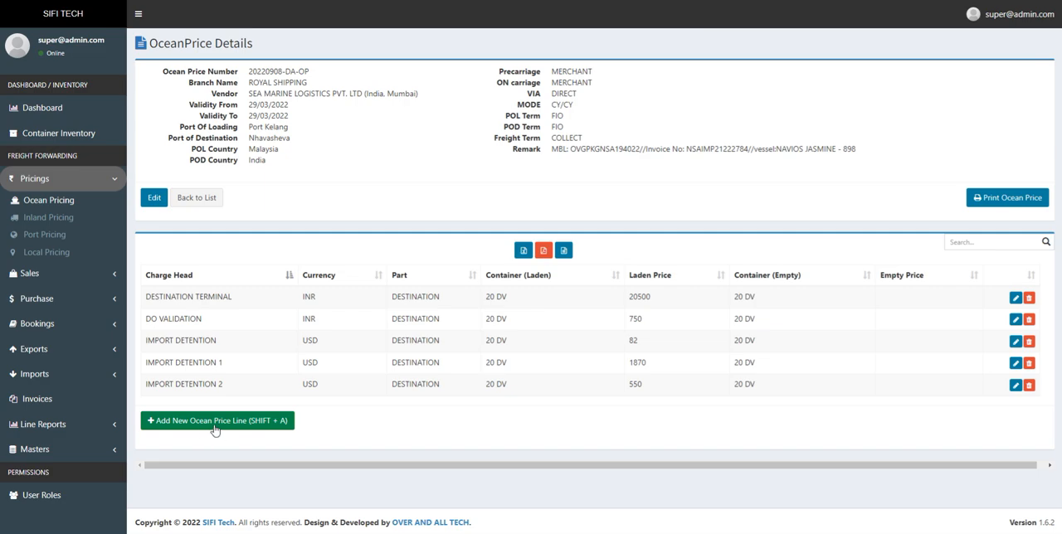
# - Start a new ocean price line for this price and review the available currencies, keeping EURO
pyautogui.click(266, 429)
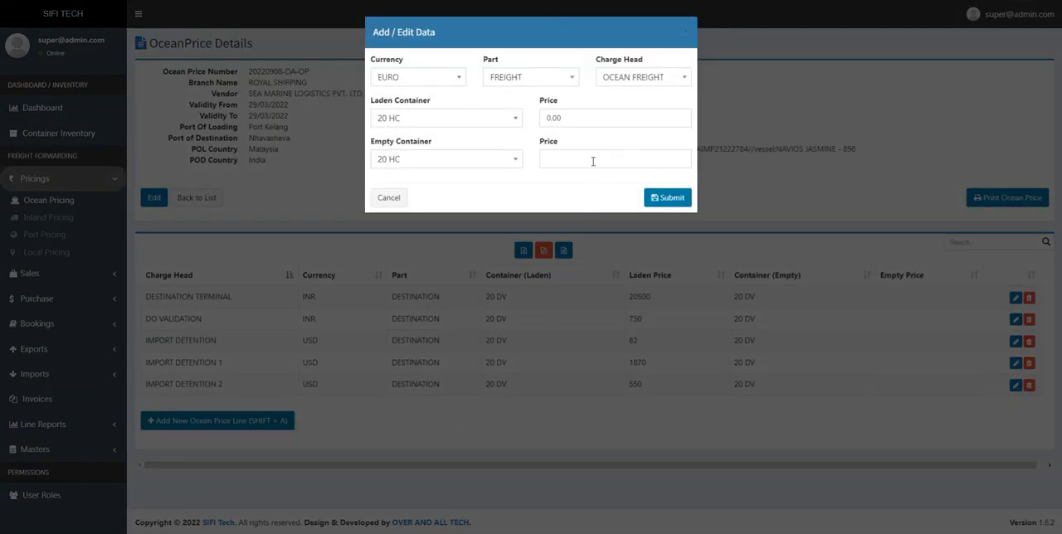
pyautogui.click(458, 83)
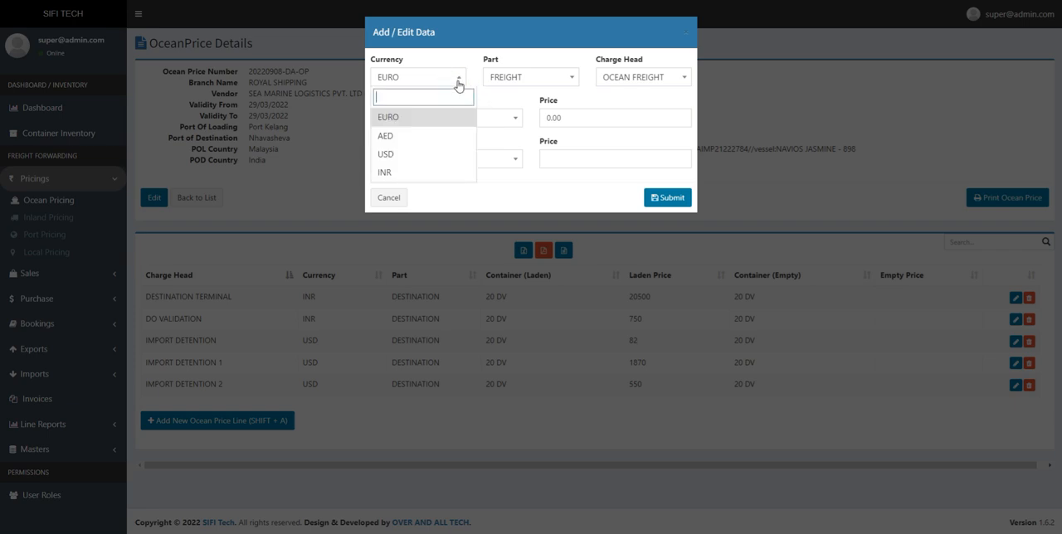
pyautogui.click(449, 60)
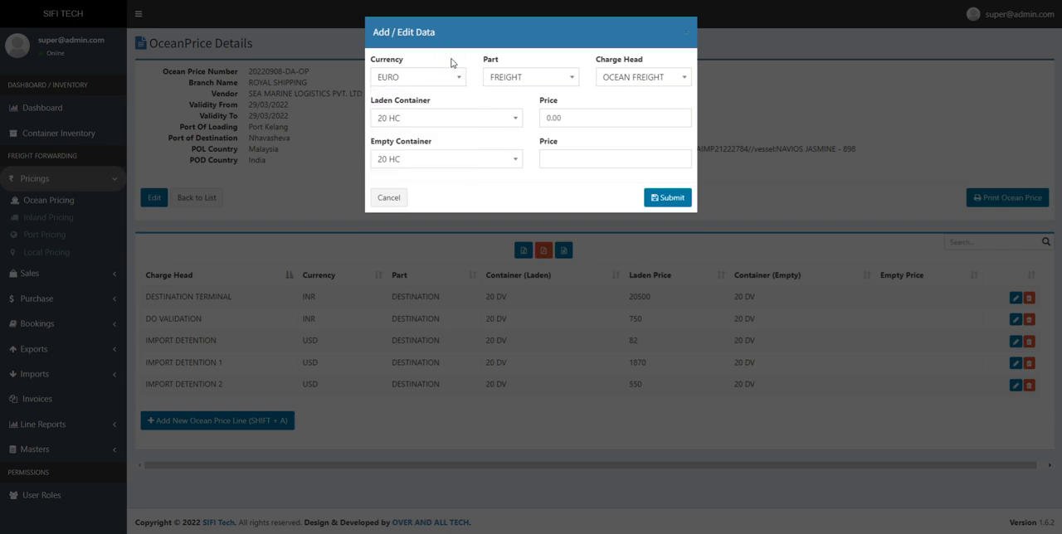
# - Set the new line's part to DESTINATION, reviewing the other parts and the charge heads offered for it
pyautogui.click(533, 79)
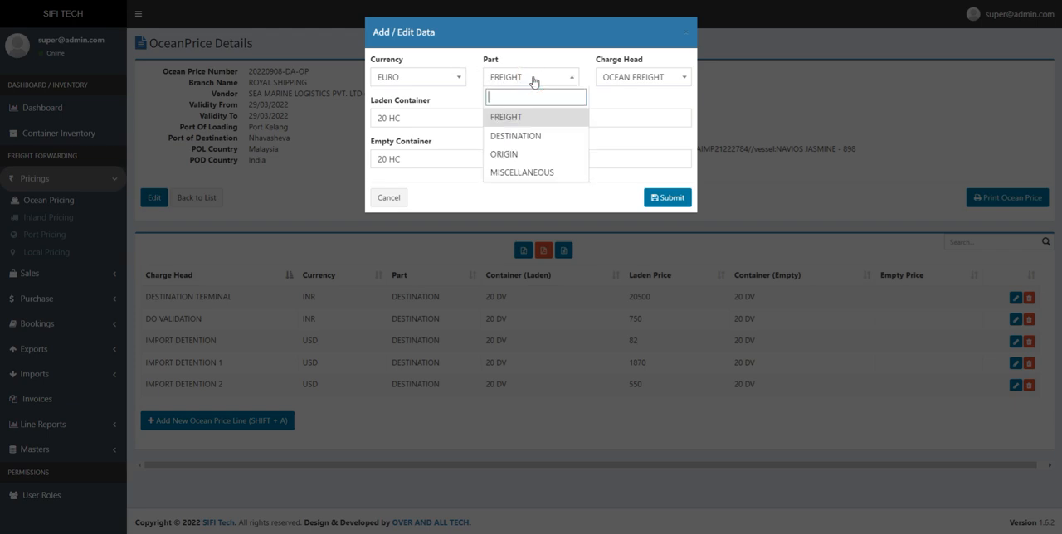
pyautogui.click(533, 124)
pyautogui.click(525, 81)
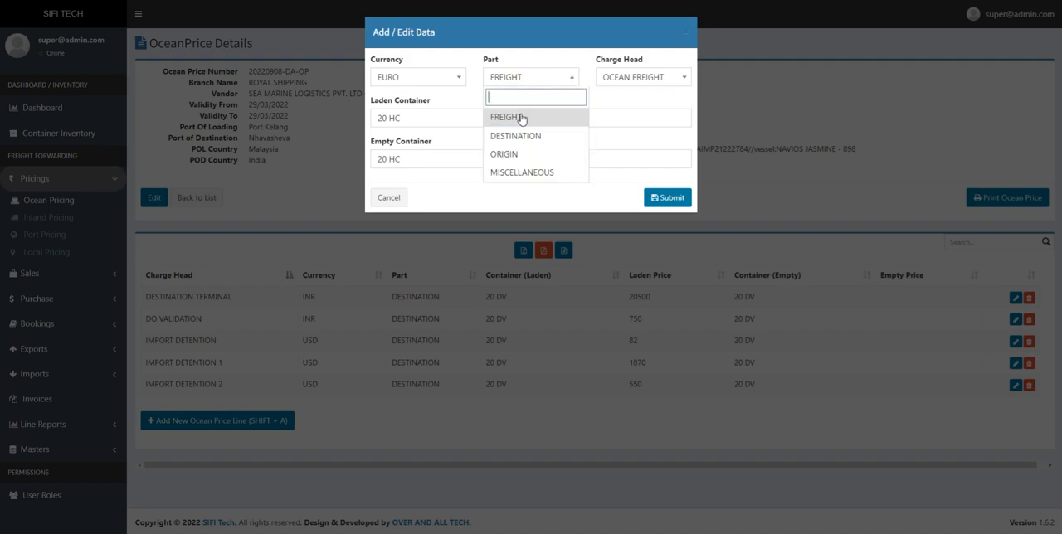
pyautogui.click(521, 136)
pyautogui.click(532, 80)
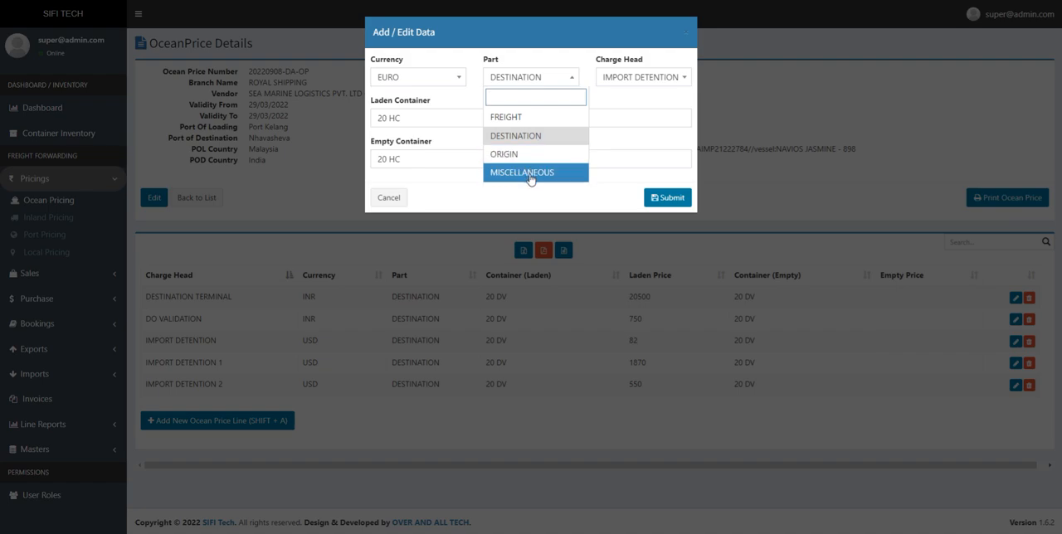
pyautogui.click(547, 196)
pyautogui.click(644, 80)
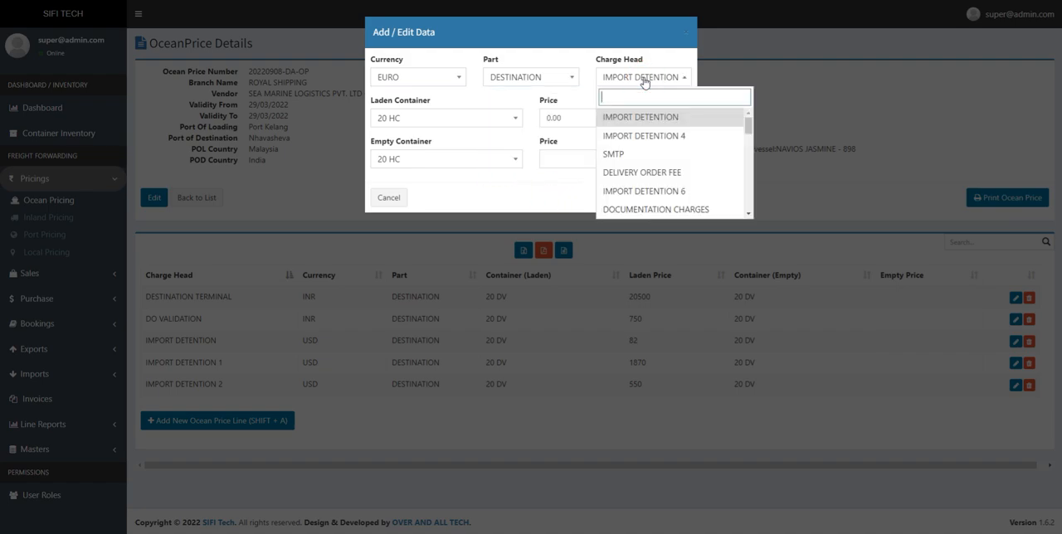
# - Compare the charge heads offered for the MISCELLANEOUS part and for the FREIGHT part
pyautogui.click(546, 77)
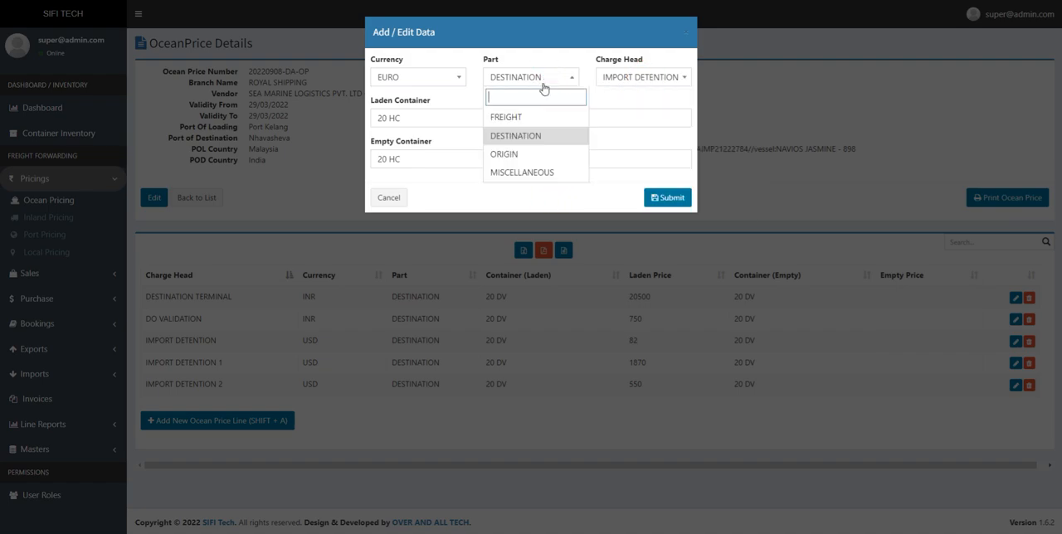
pyautogui.click(526, 172)
pyautogui.click(635, 83)
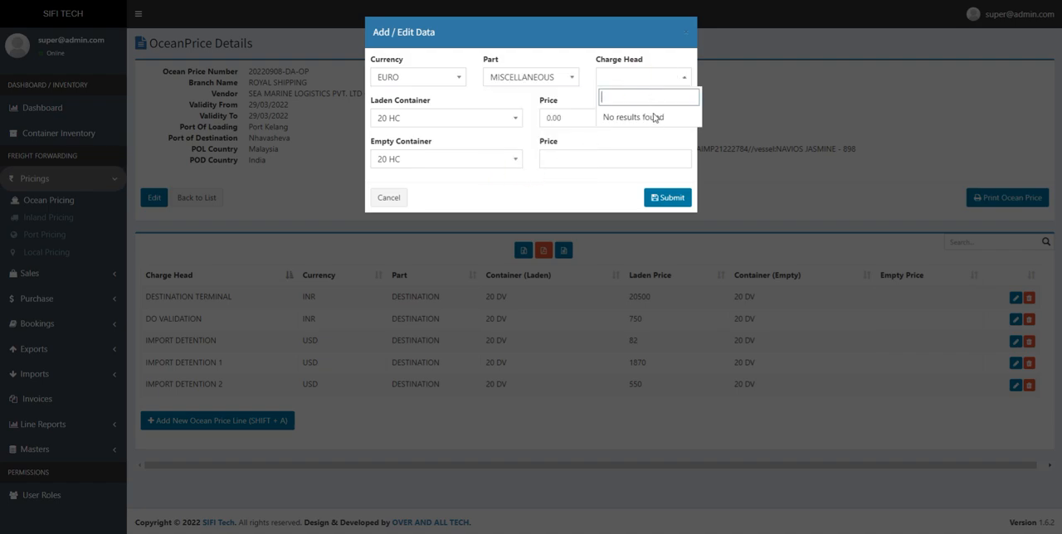
pyautogui.click(564, 79)
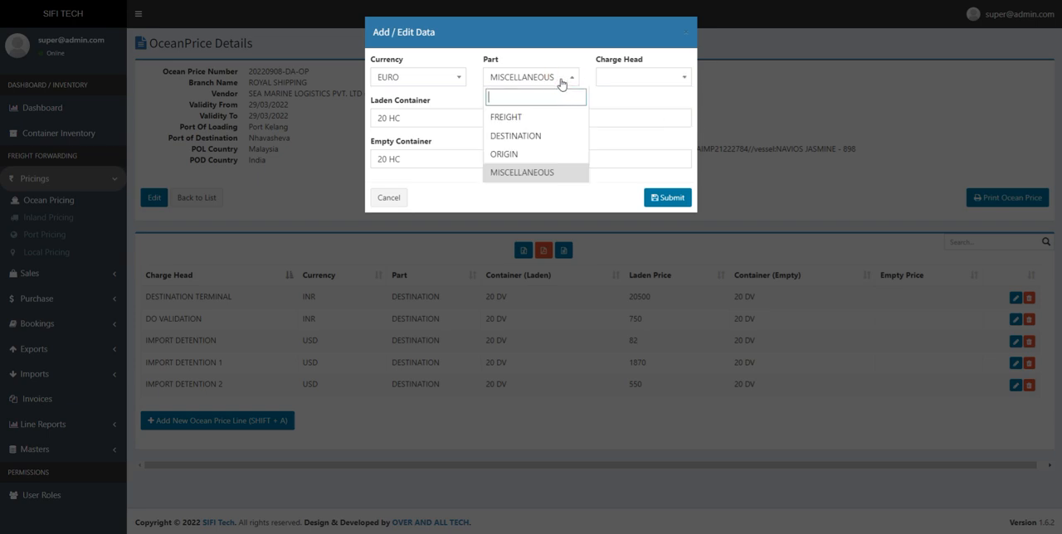
pyautogui.click(525, 121)
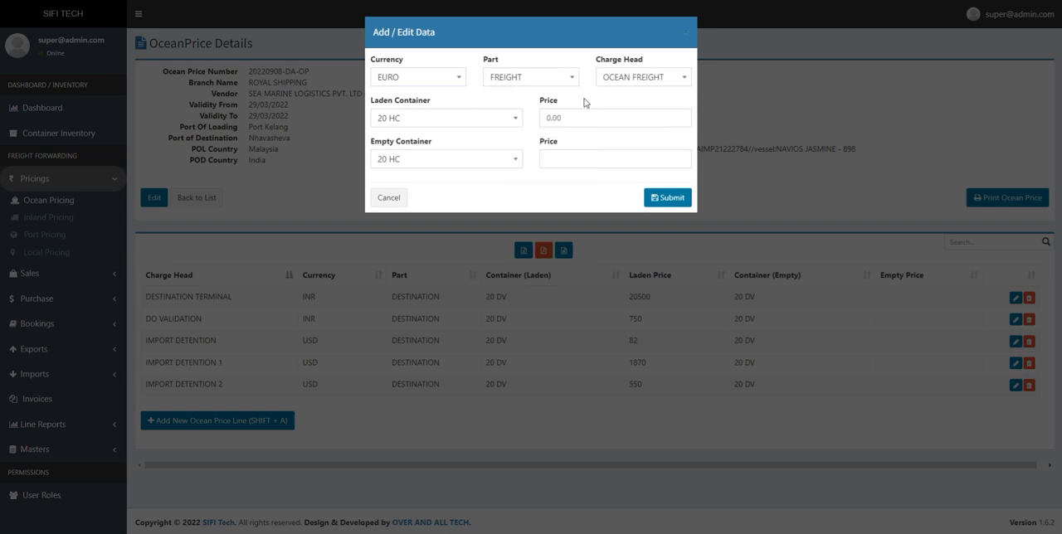
pyautogui.click(618, 83)
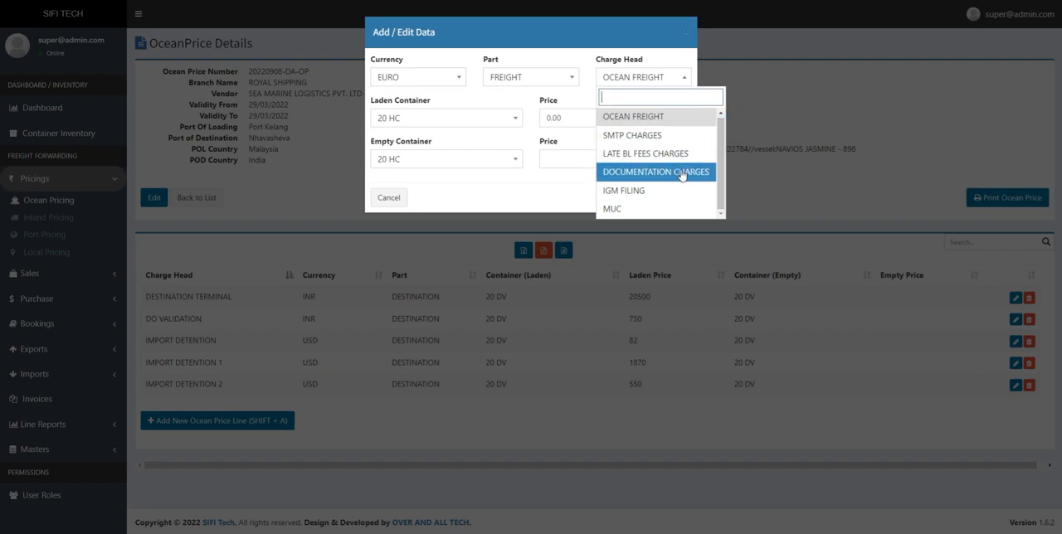
# - Set the new line's part to DESTINATION and its charge head to LIFT ON LIFT OFF
pyautogui.click(559, 78)
pyautogui.click(535, 136)
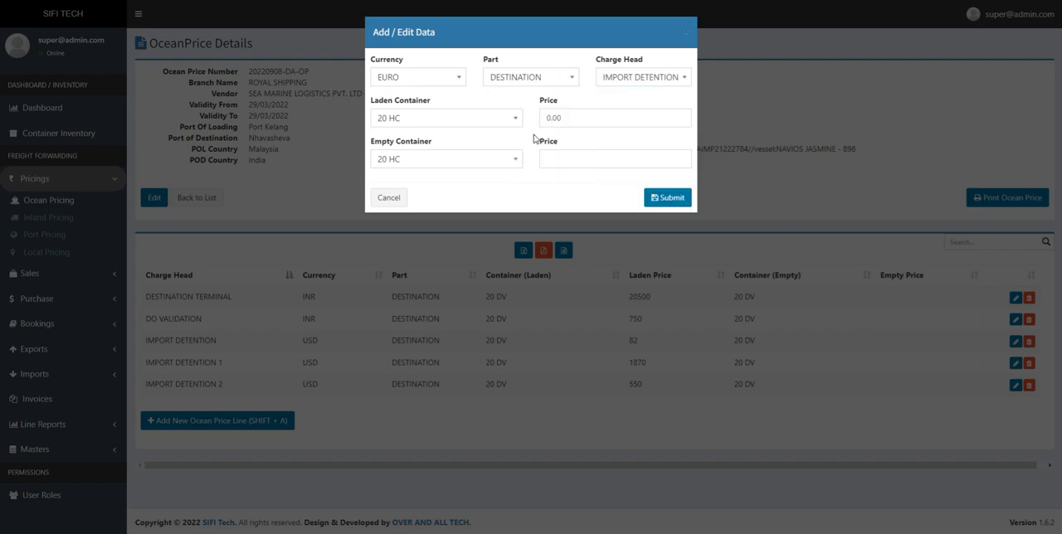
pyautogui.click(636, 78)
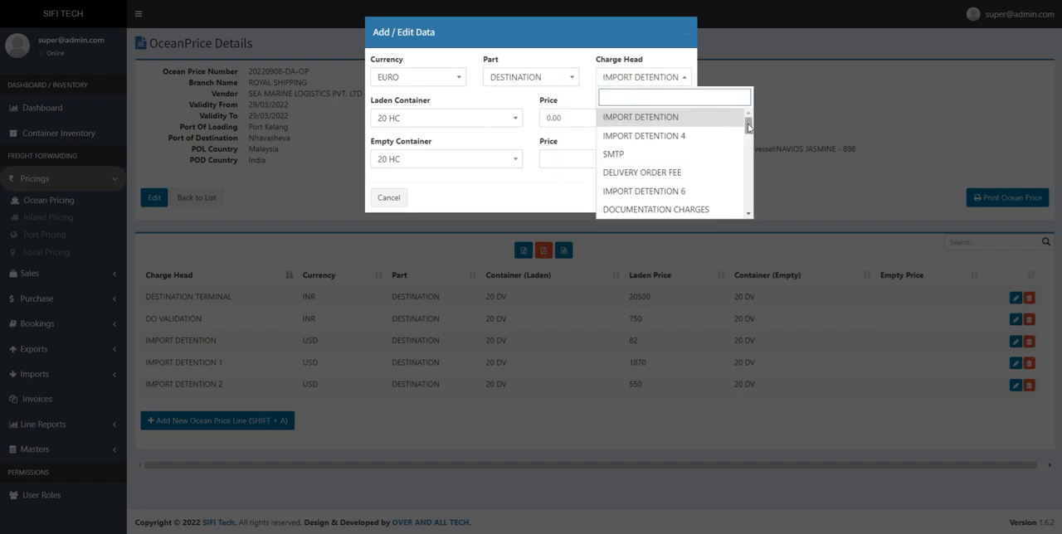
pyautogui.moveTo(748, 126); pyautogui.dragTo(744, 206)
pyautogui.click(683, 153)
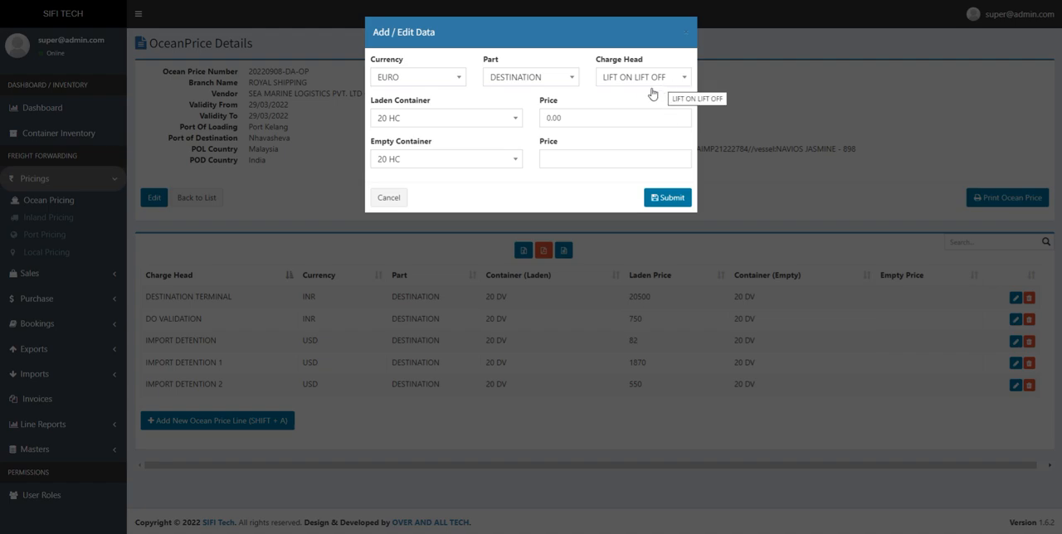
# - Review the laden container types for the new line, keeping 20 HC, and select the laden price value
pyautogui.click(455, 119)
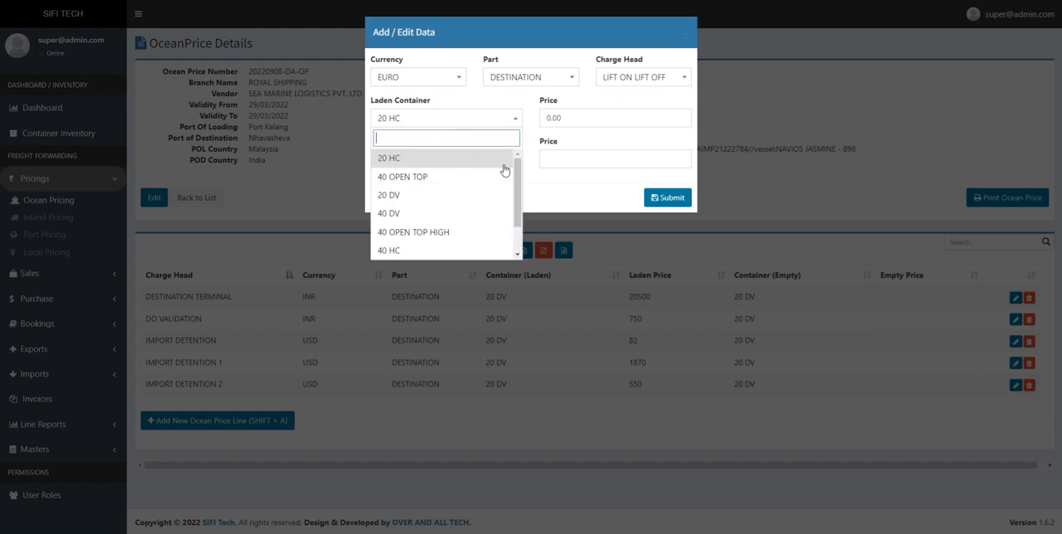
pyautogui.moveTo(518, 169); pyautogui.dragTo(519, 192)
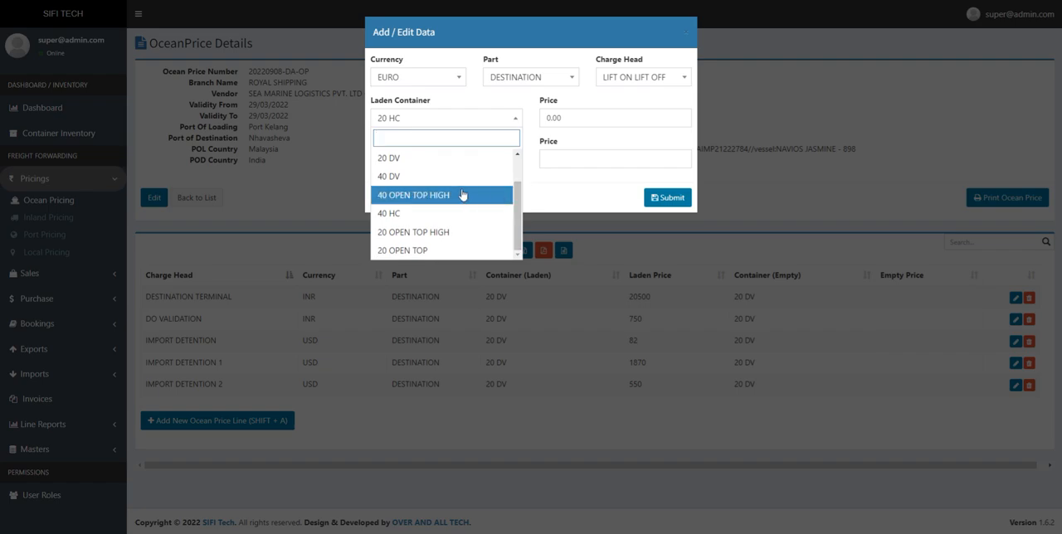
pyautogui.click(559, 196)
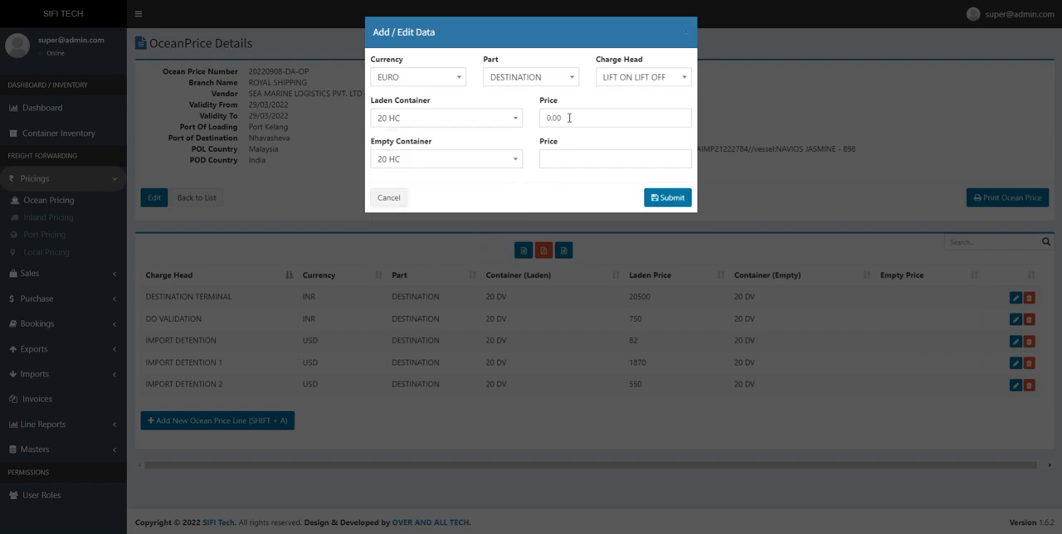
pyautogui.moveTo(567, 117); pyautogui.dragTo(537, 122)
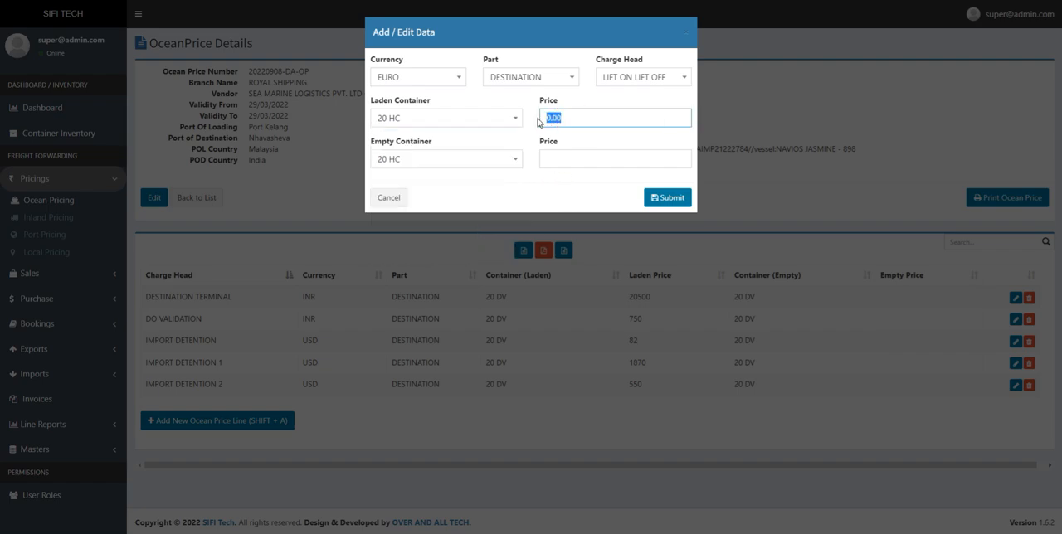
# - Set the new line's empty container to 40 OPEN TOP HIGH, then discard the unsaved line
pyautogui.click(478, 162)
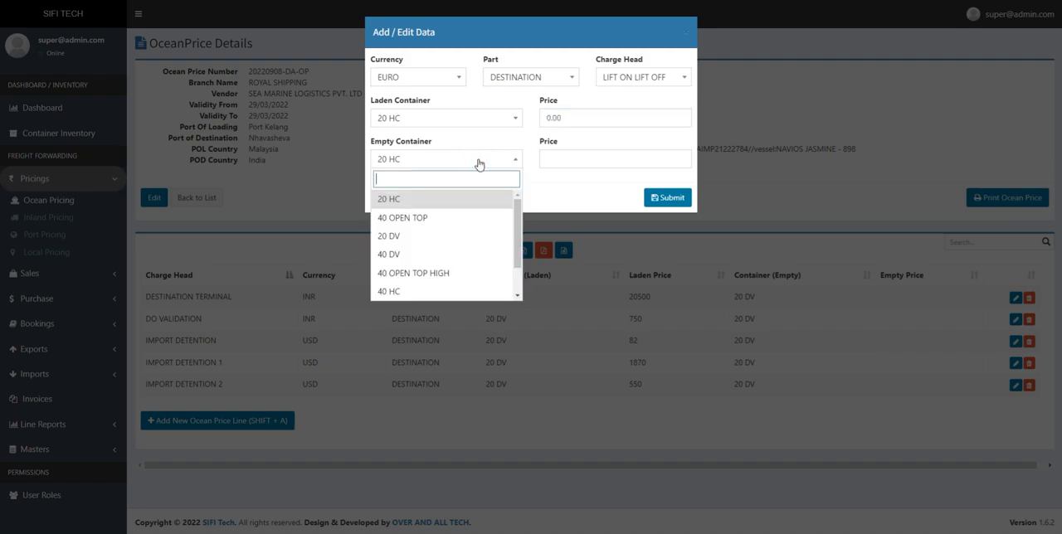
pyautogui.moveTo(516, 232); pyautogui.dragTo(516, 254)
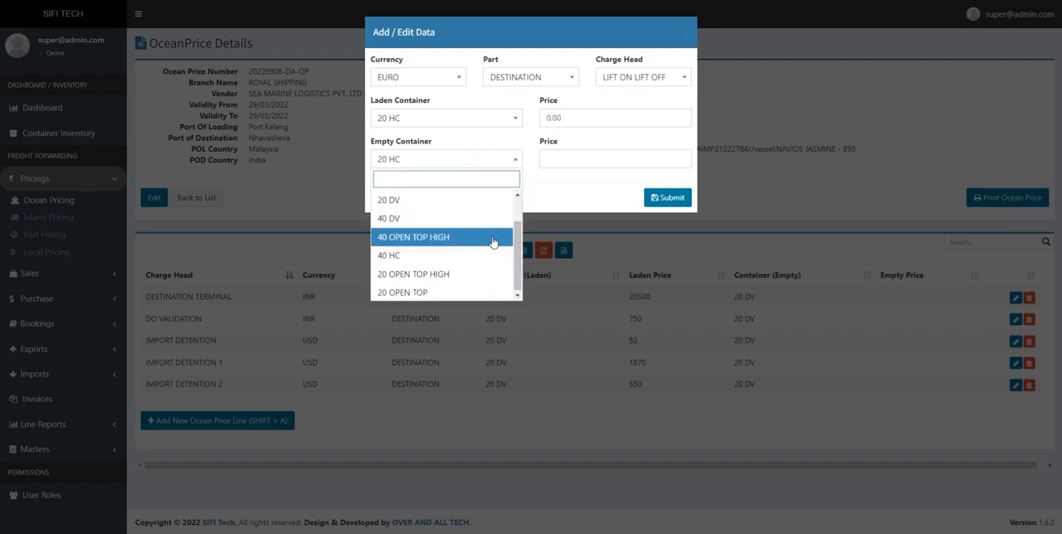
pyautogui.click(462, 238)
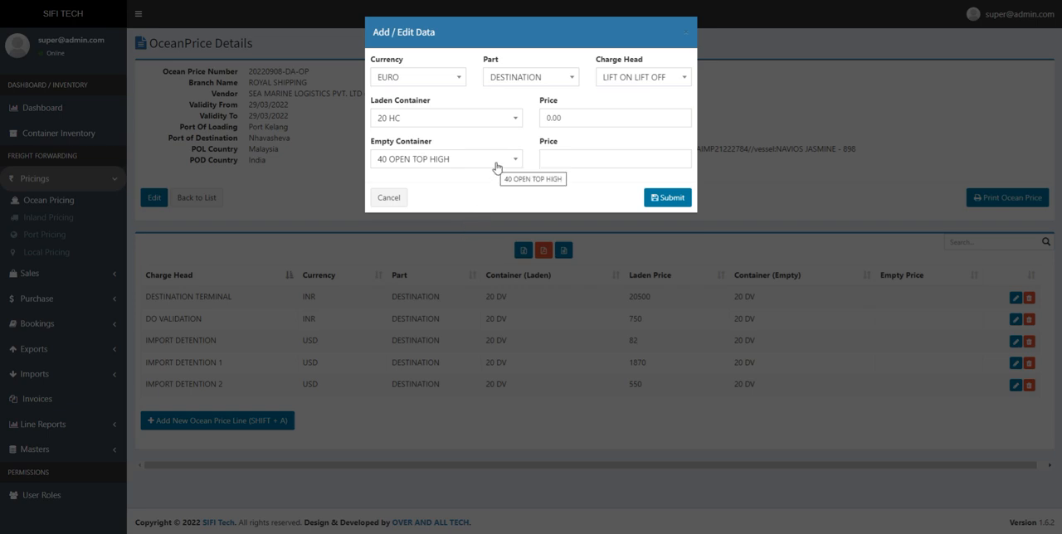
pyautogui.click(565, 160)
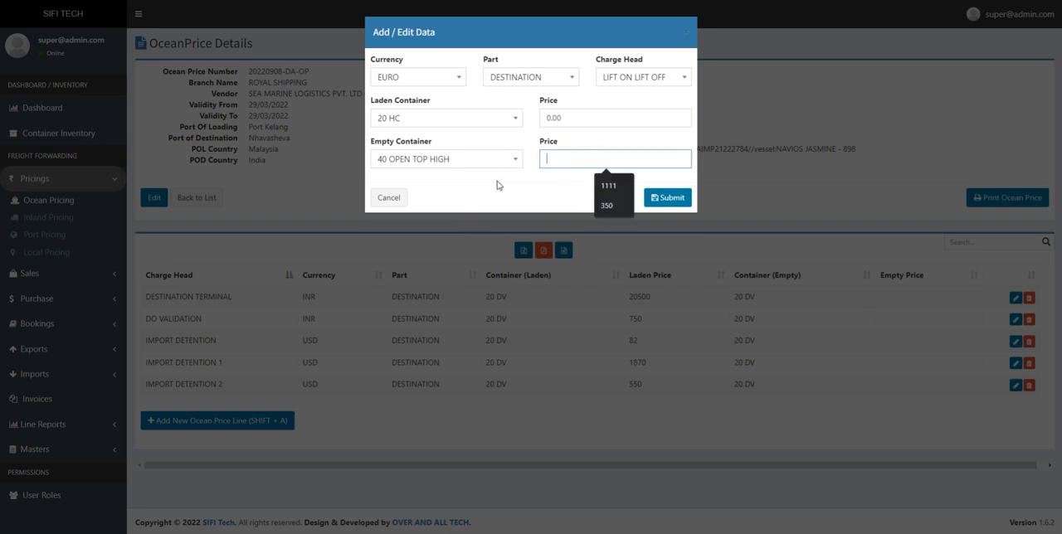
pyautogui.click(392, 200)
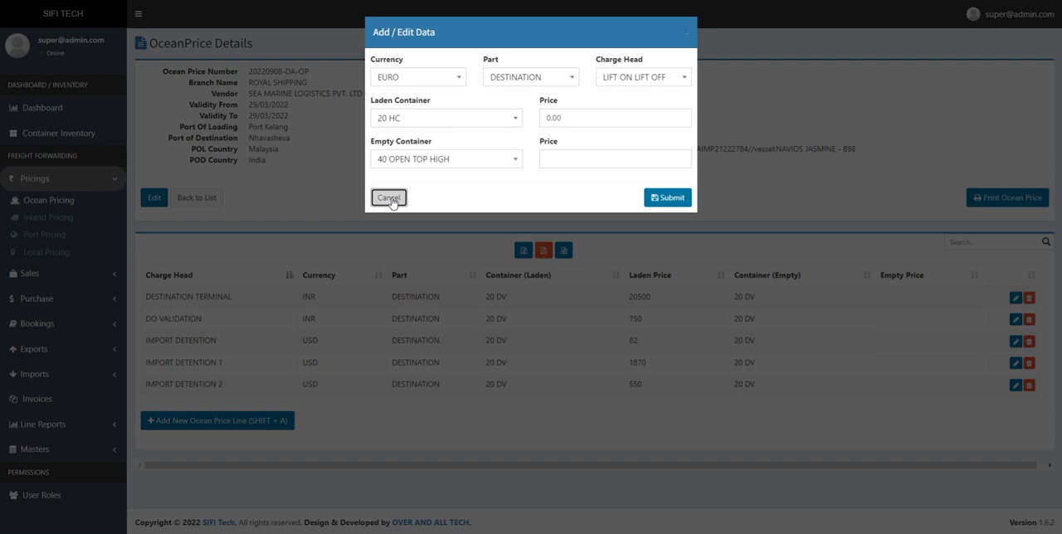
pyautogui.click(390, 201)
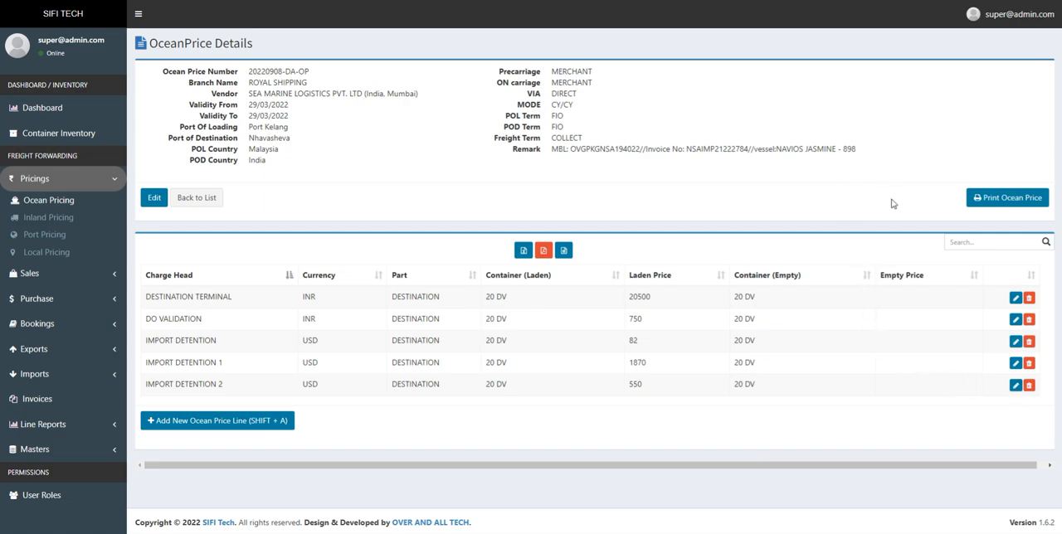
# - Open the printable version of this ocean price, preview its printout and cancel printing
pyautogui.click(1011, 202)
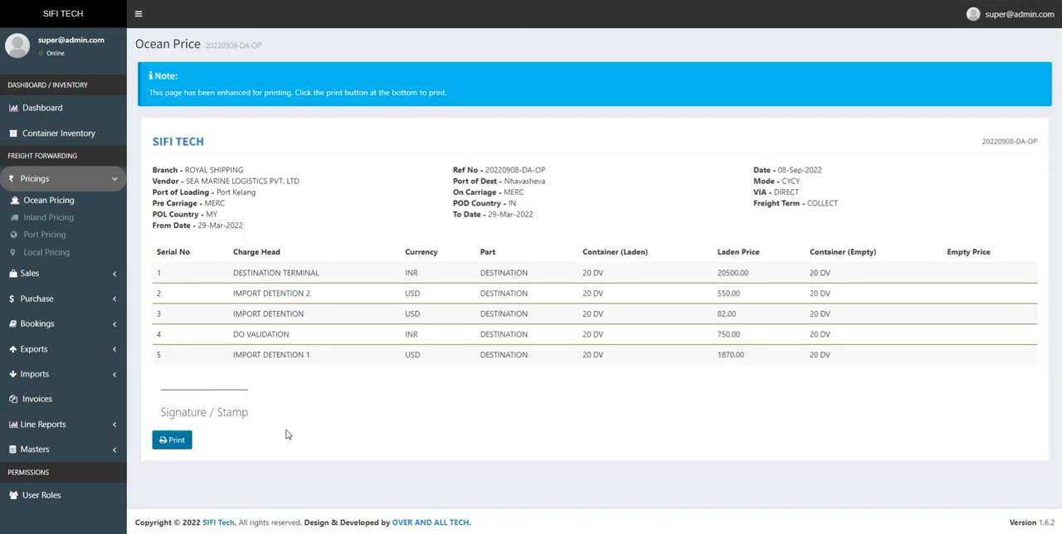
pyautogui.click(162, 441)
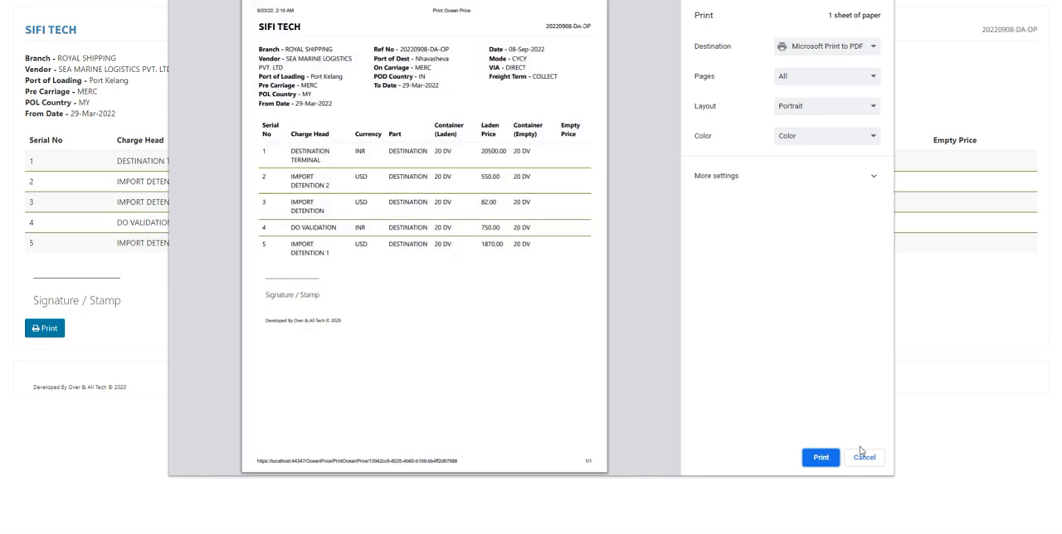
pyautogui.click(867, 461)
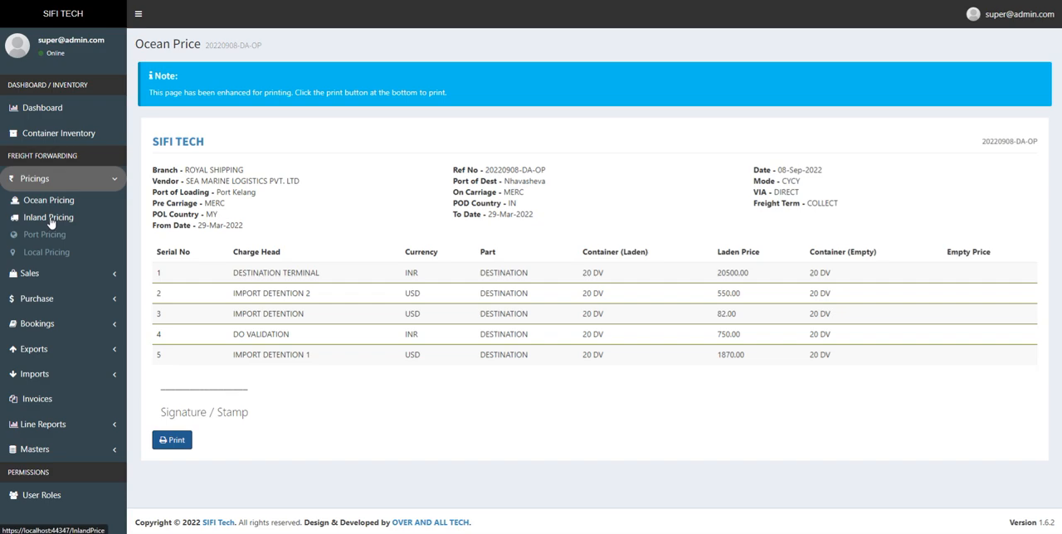
# - Open the inland pricing list and view the blank form for a new inland price
pyautogui.click(50, 220)
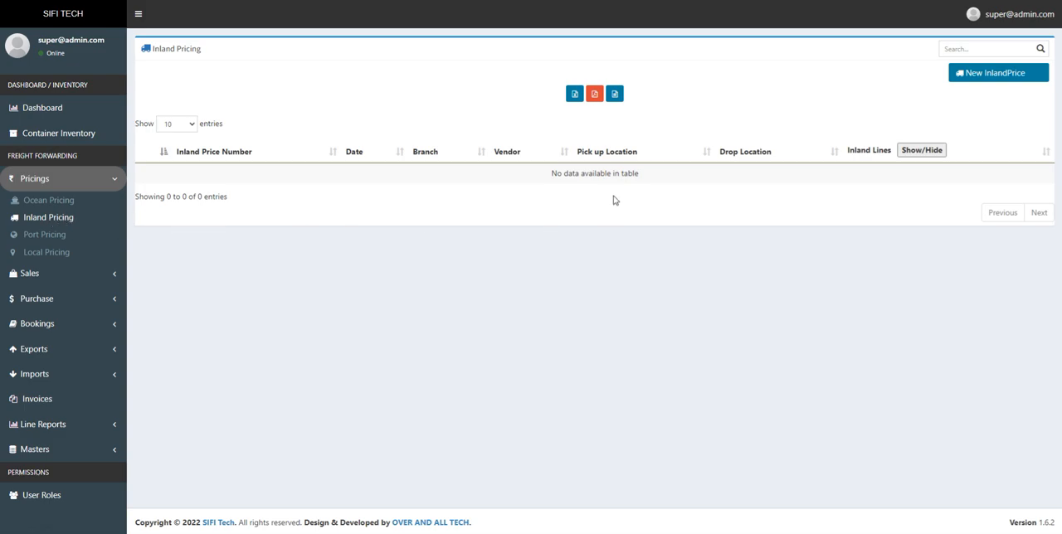
pyautogui.click(998, 75)
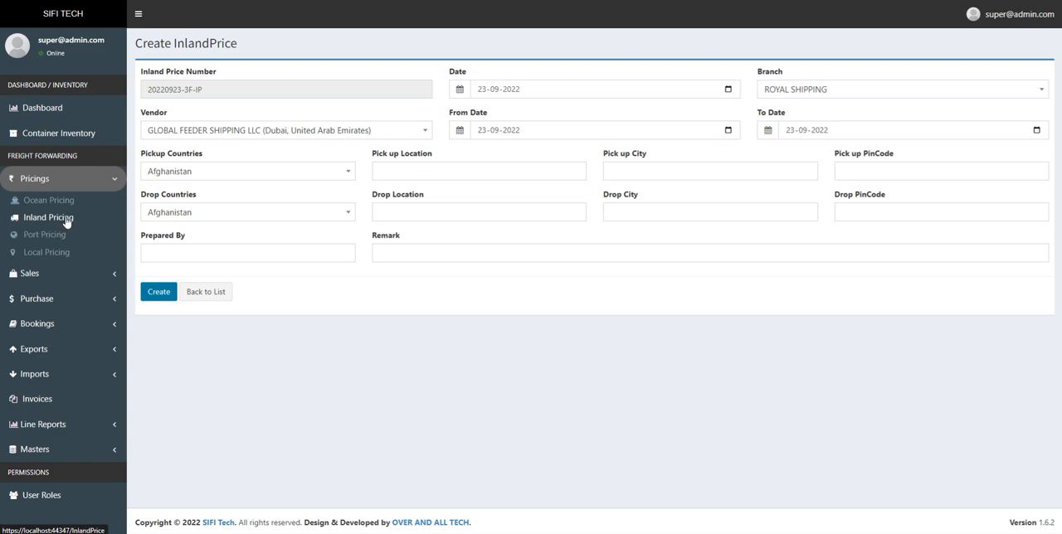
# - Open the port pricing list and toggle the display of its port lines and storage lines
pyautogui.click(45, 238)
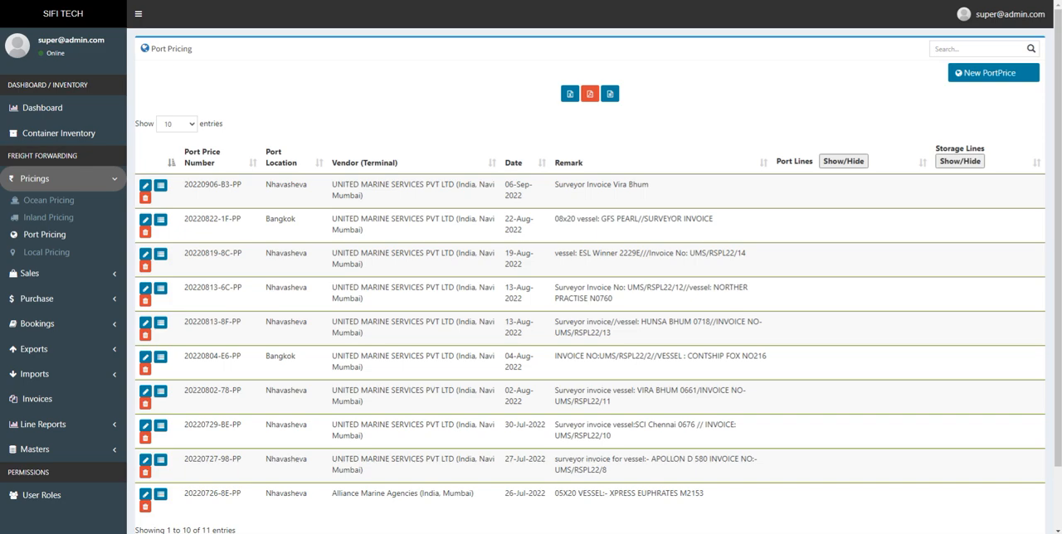
pyautogui.scroll(-1, 1037, 208)
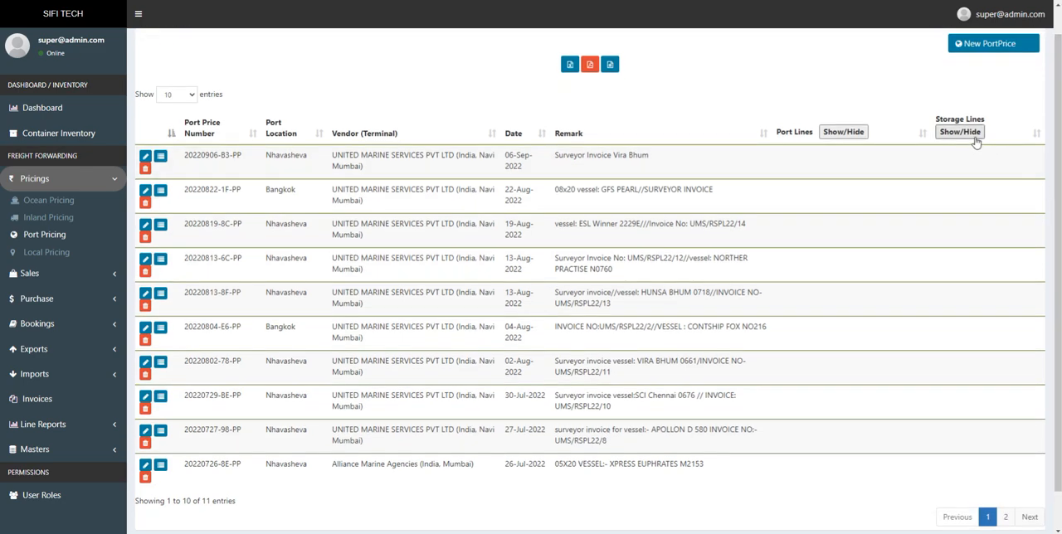
pyautogui.click(837, 133)
pyautogui.click(944, 135)
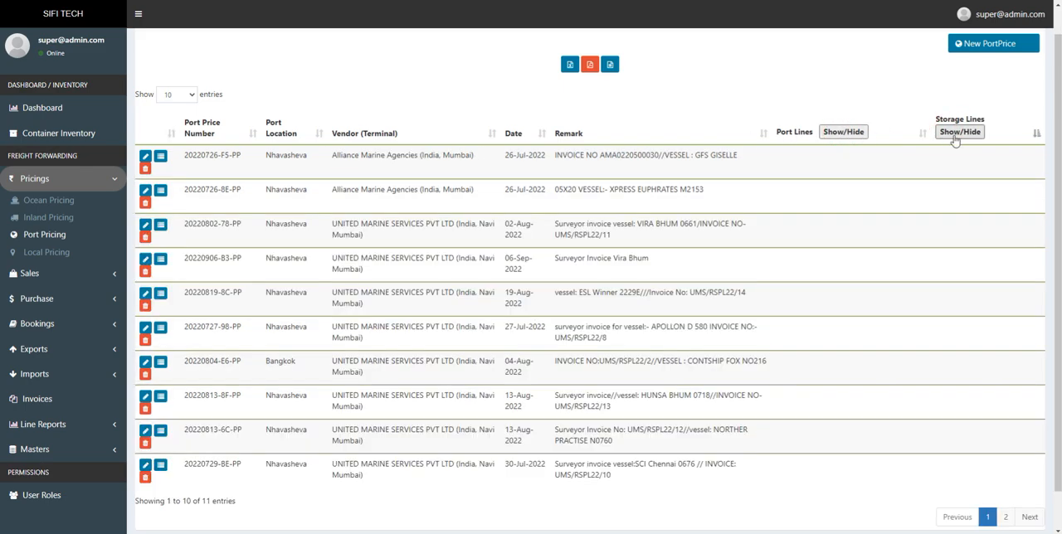
# - Open the details of the port price for vessel GFS GISELLE and review its port price and port storage price lines
pyautogui.click(161, 157)
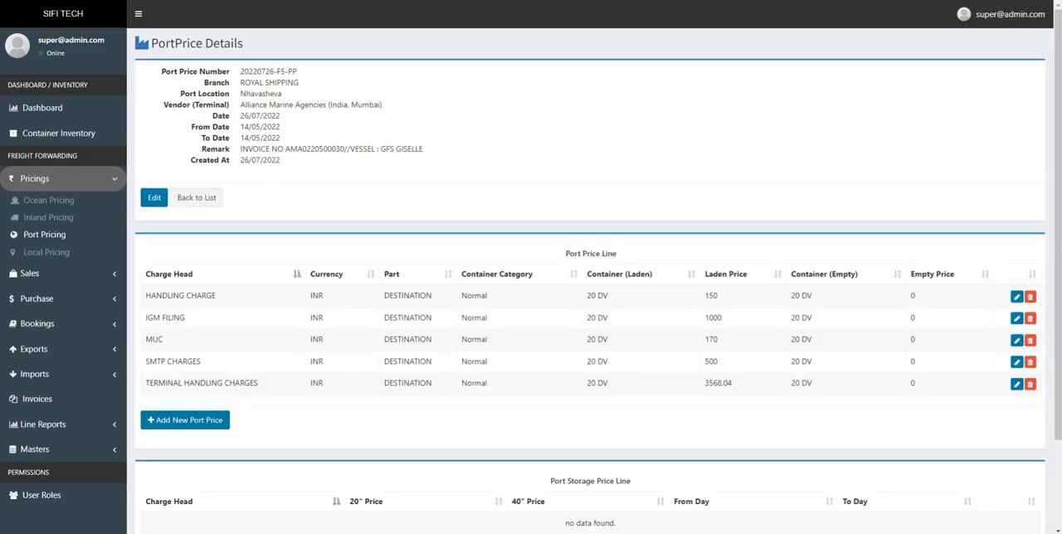
pyautogui.scroll(-1, 590, 282)
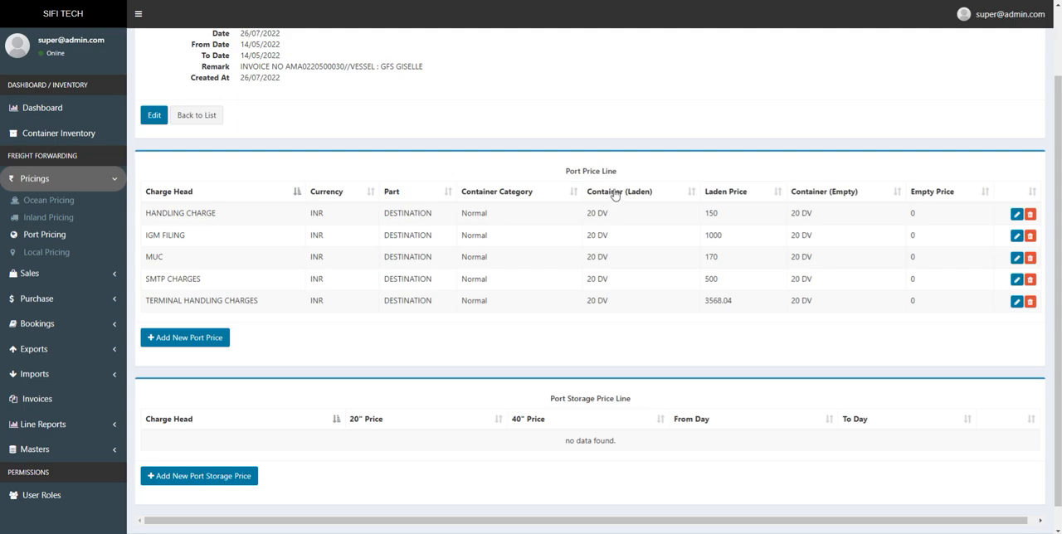
pyautogui.moveTo(560, 171); pyautogui.dragTo(627, 176)
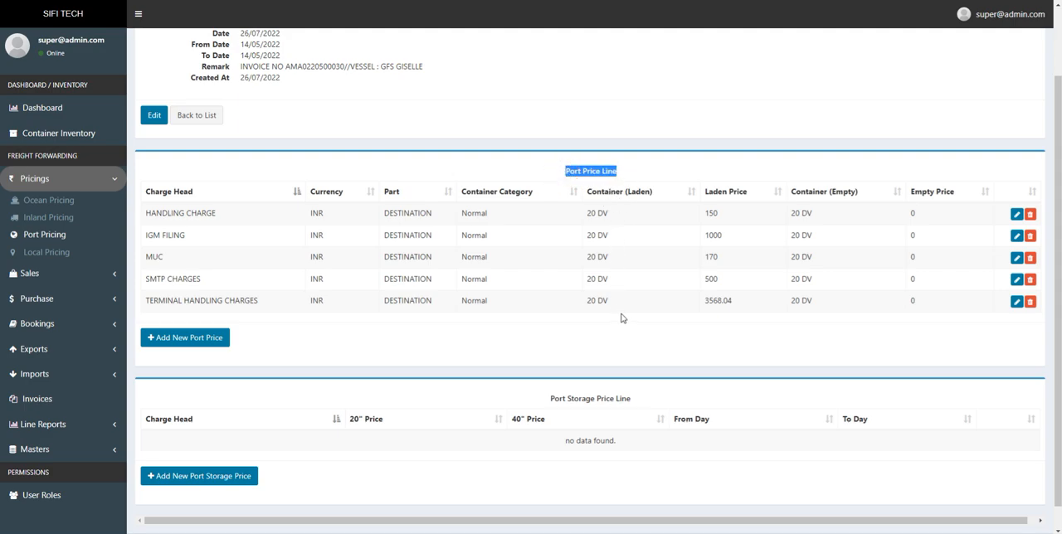
pyautogui.moveTo(549, 403); pyautogui.dragTo(637, 403)
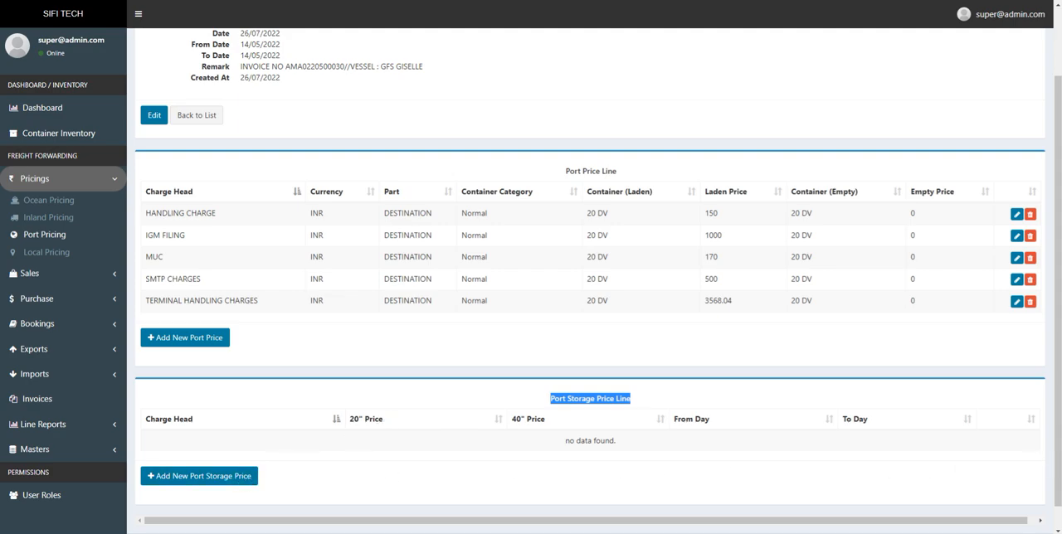
pyautogui.click(667, 476)
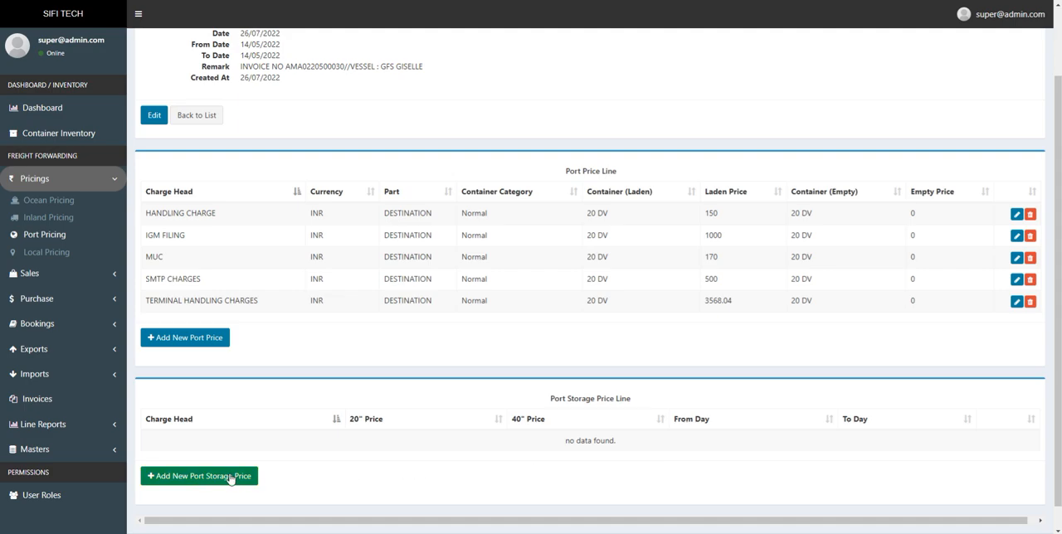
# - View the form for a new port storage price, review its charge heads and cancel it
pyautogui.click(190, 477)
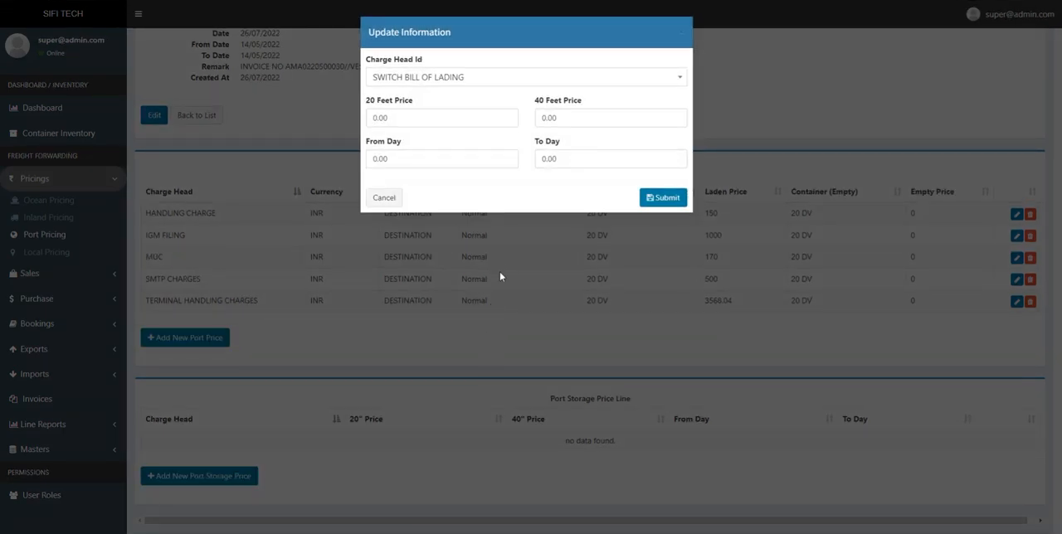
pyautogui.click(481, 83)
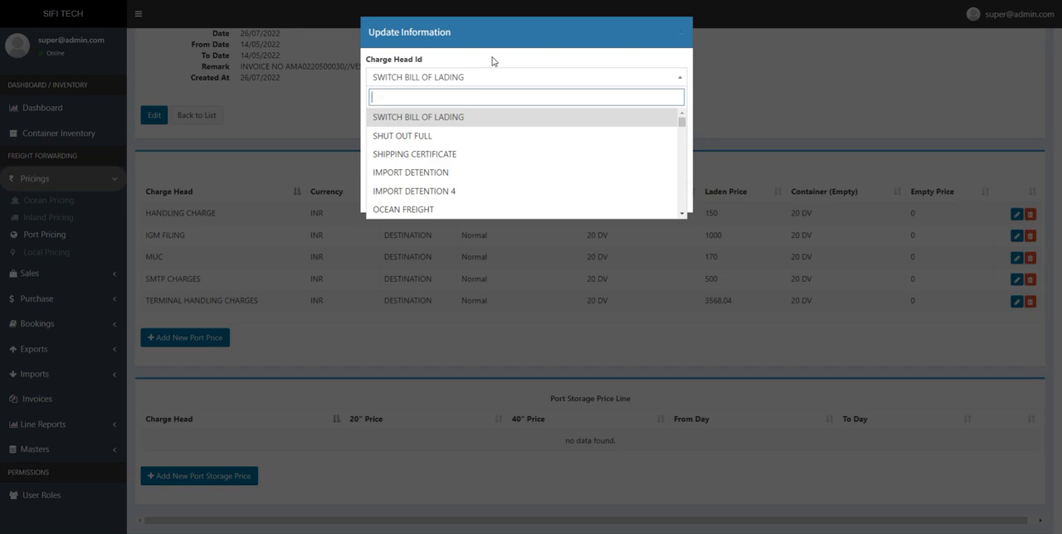
pyautogui.click(492, 61)
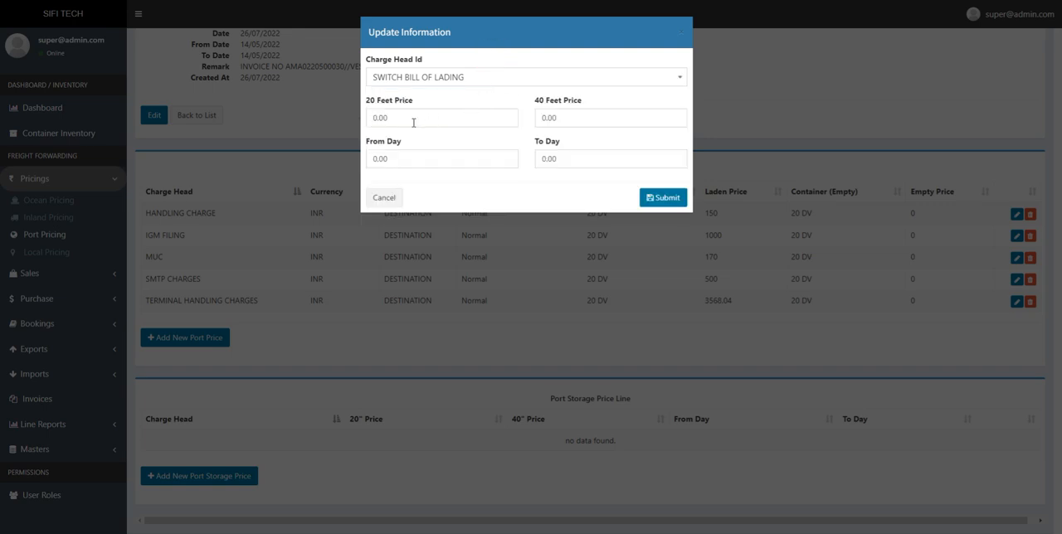
pyautogui.click(395, 197)
pyautogui.scroll(2, 477, 254)
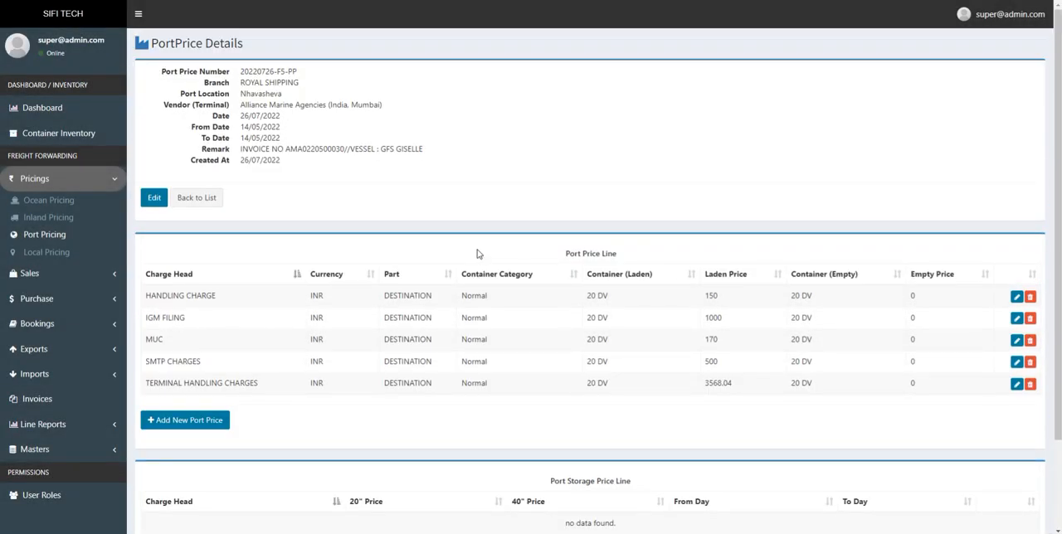
# - Open the local pricing module's new local price form and review the vendors and exim types offered
pyautogui.click(48, 260)
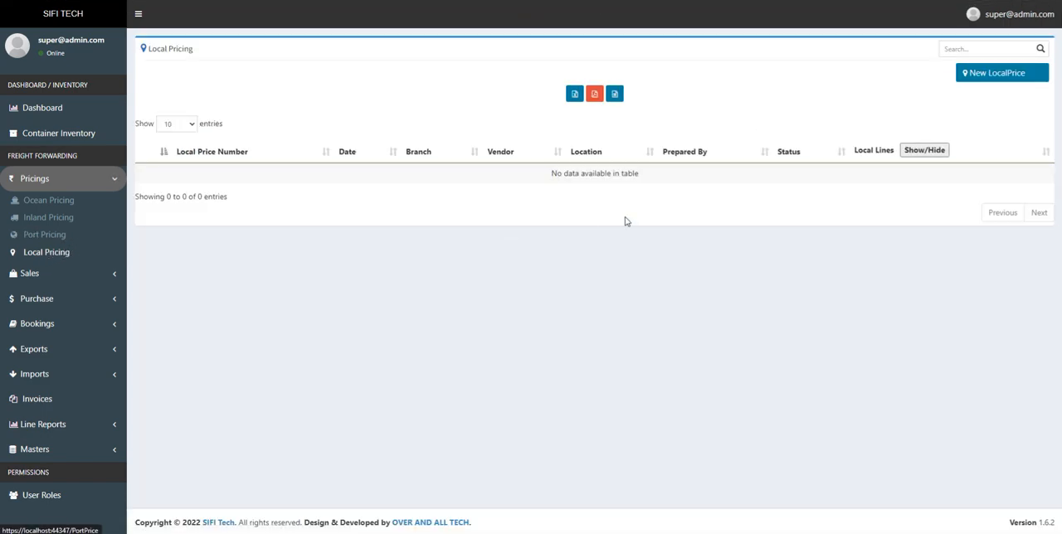
pyautogui.click(982, 77)
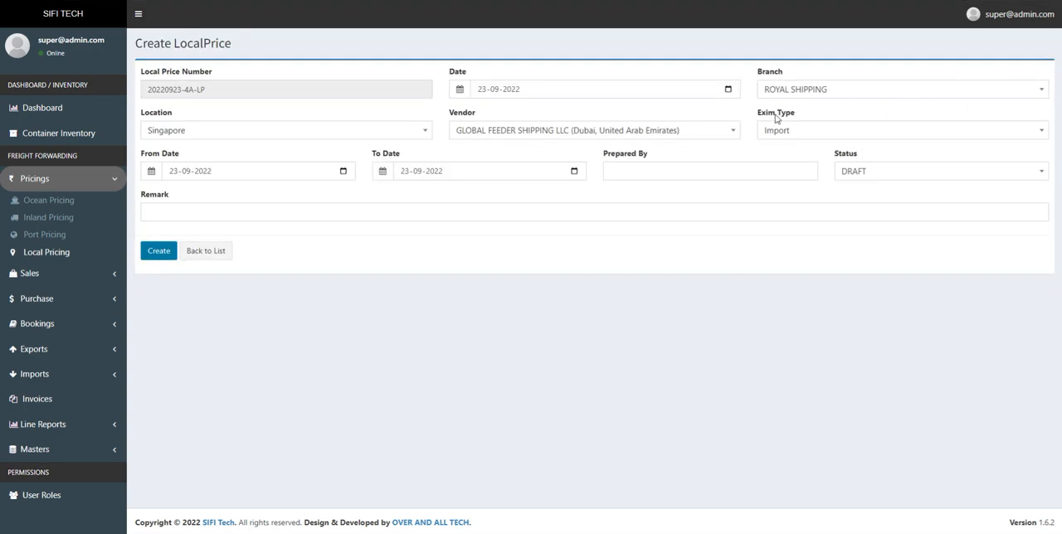
pyautogui.click(570, 133)
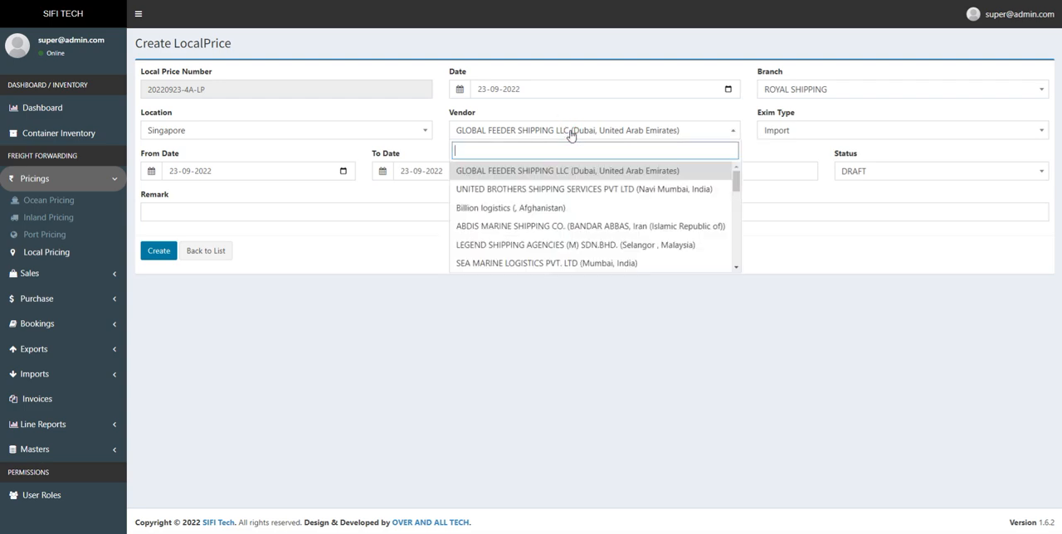
pyautogui.click(783, 133)
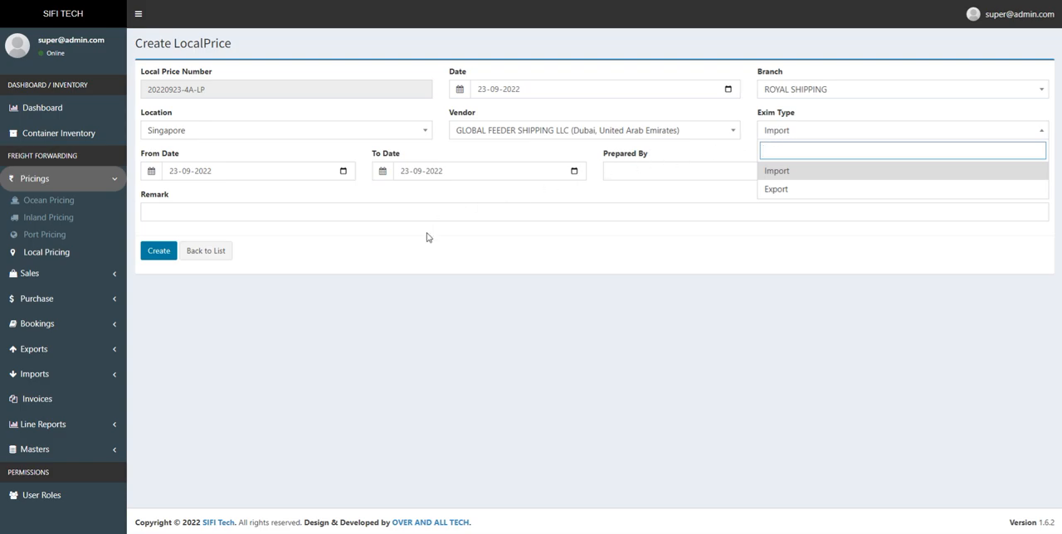
pyautogui.click(414, 257)
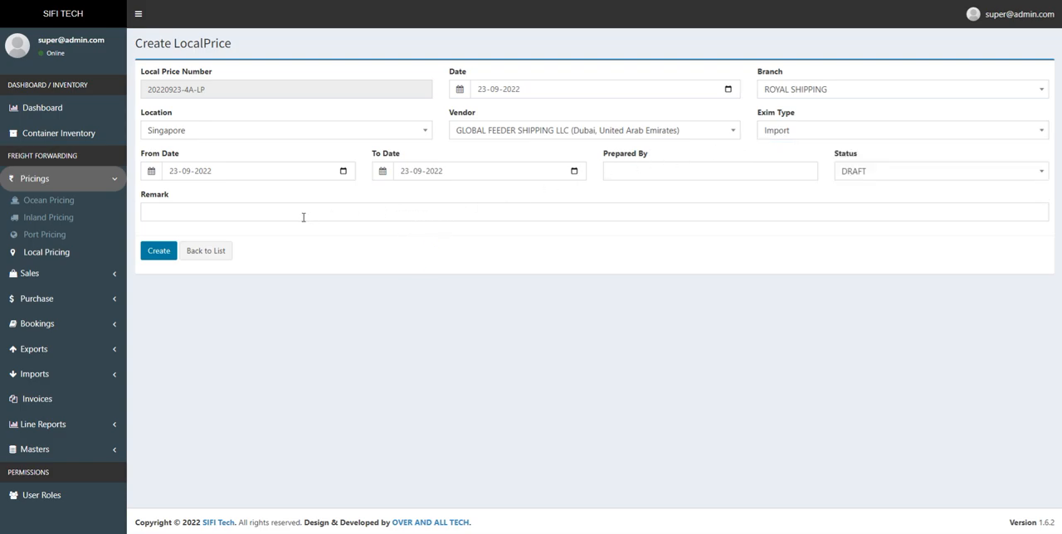